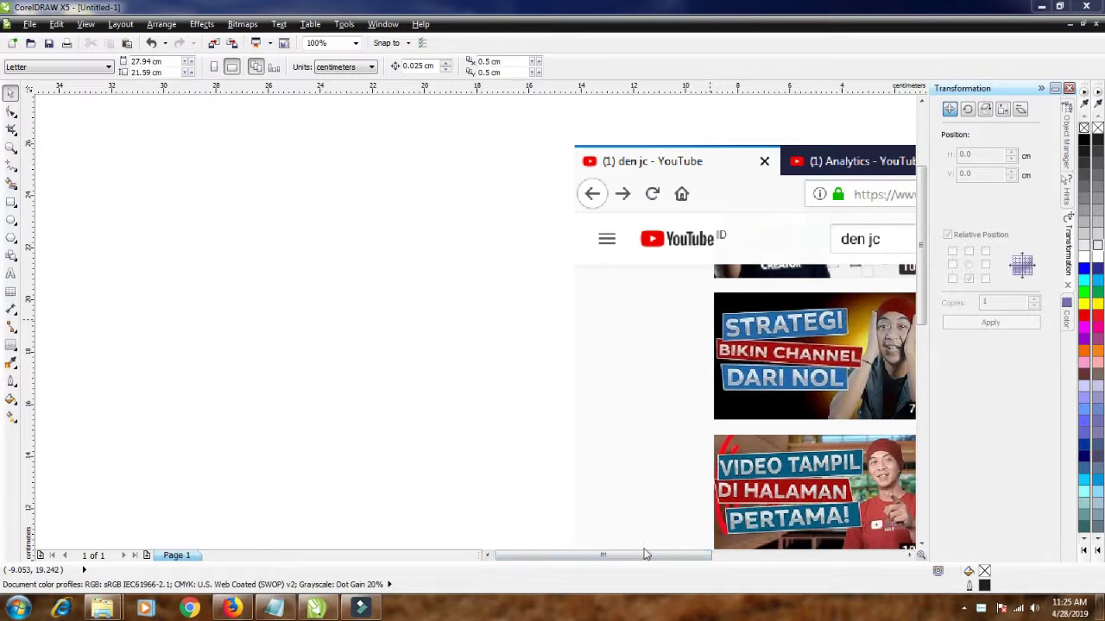
# - Draw a rectangle about 7.7 cm wide and 1.4 cm high in the empty area beside the reference screenshot
pyautogui.moveTo(644, 554)
pyautogui.mouseDown()
pyautogui.moveTo(664, 559)
pyautogui.moveTo(634, 562)
pyautogui.mouseUp()
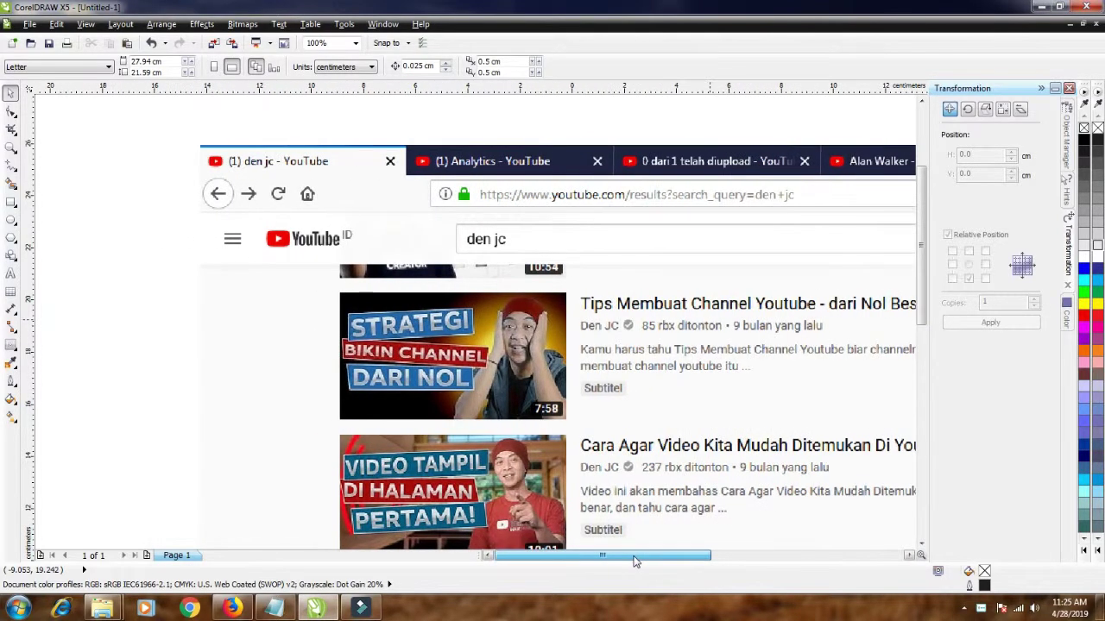
pyautogui.moveTo(930, 217); pyautogui.dragTo(927, 309)
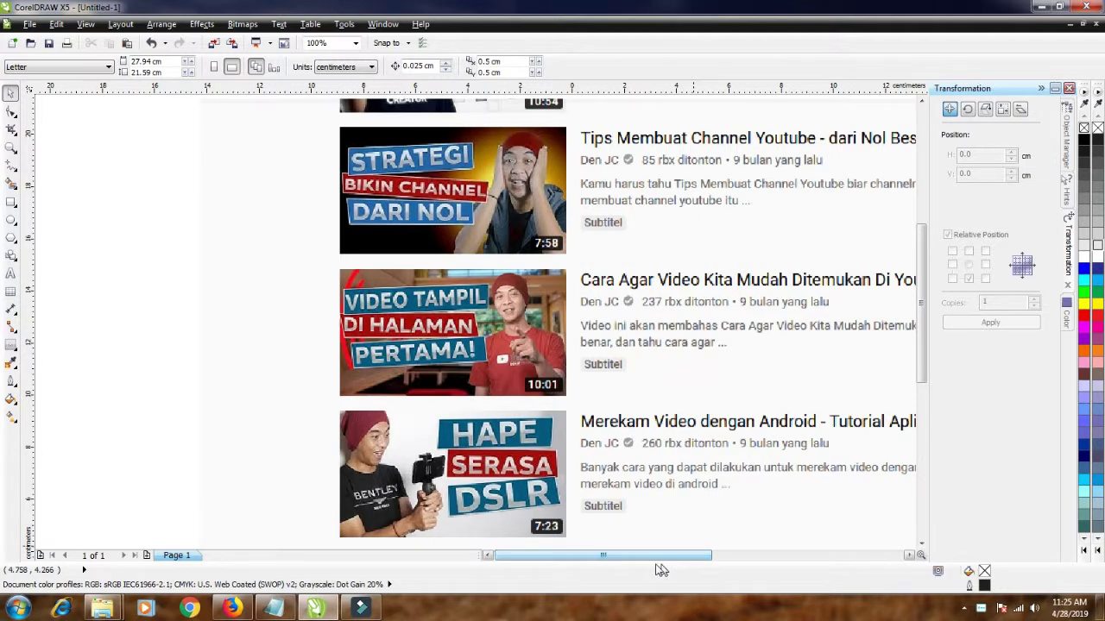
pyautogui.click(488, 556)
pyautogui.click(488, 556)
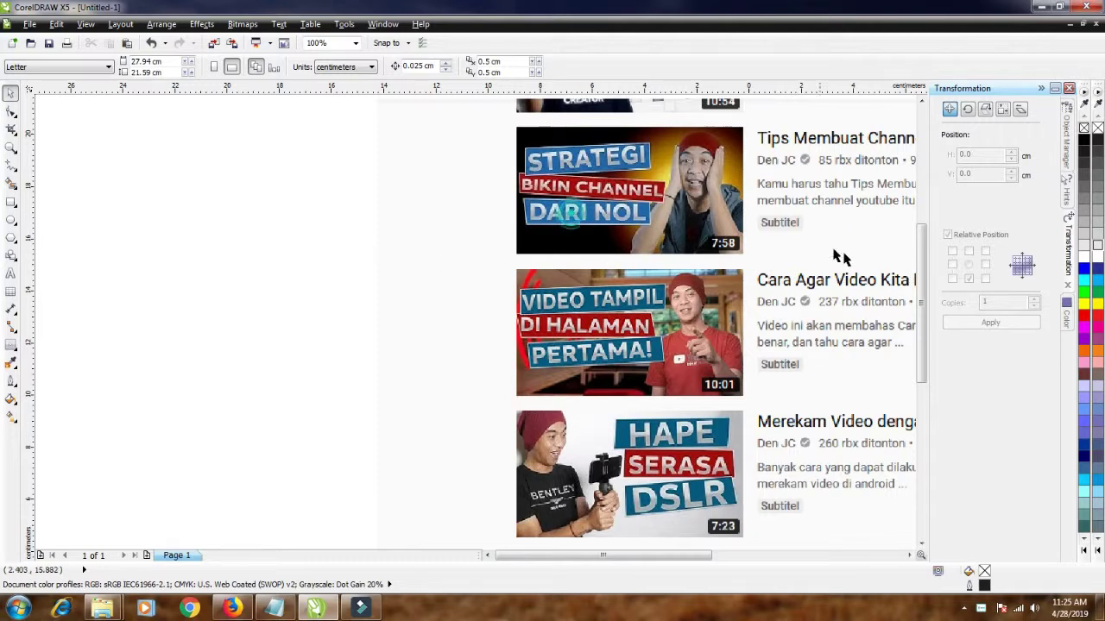
pyautogui.scroll(1, 922, 300)
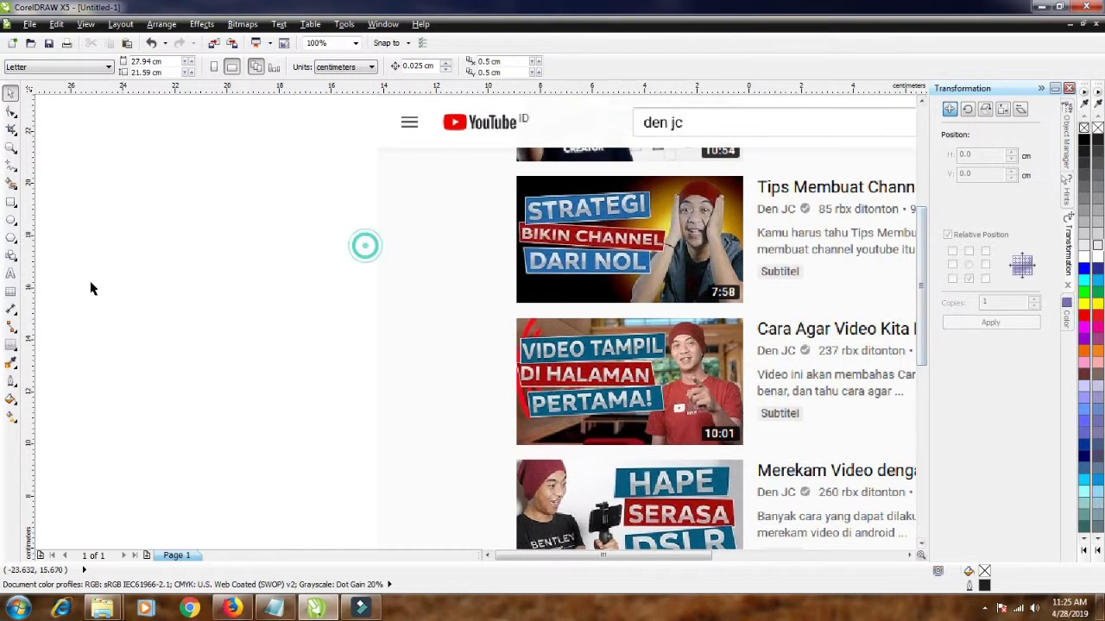
pyautogui.click(11, 204)
pyautogui.moveTo(248, 251); pyautogui.dragTo(457, 296)
# - Set the rectangle's size to 6 cm wide and 1.5 cm high
pyautogui.click(10, 92)
pyautogui.click(97, 61)
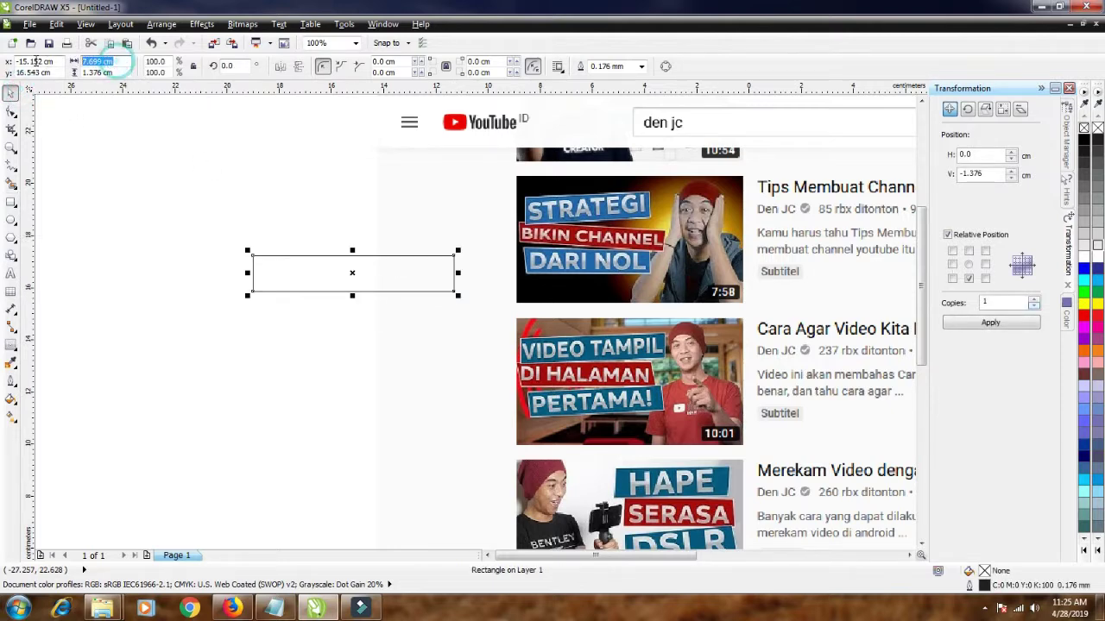
pyautogui.write('6')
pyautogui.press('Return')
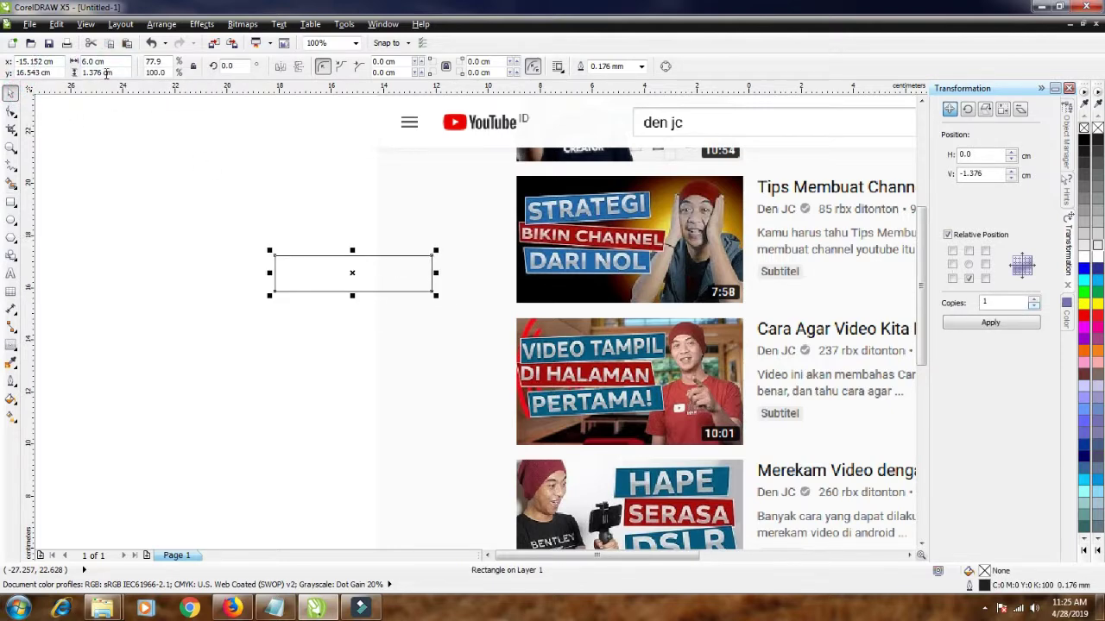
pyautogui.click(118, 72)
pyautogui.write('1.5')
pyautogui.press('Return')
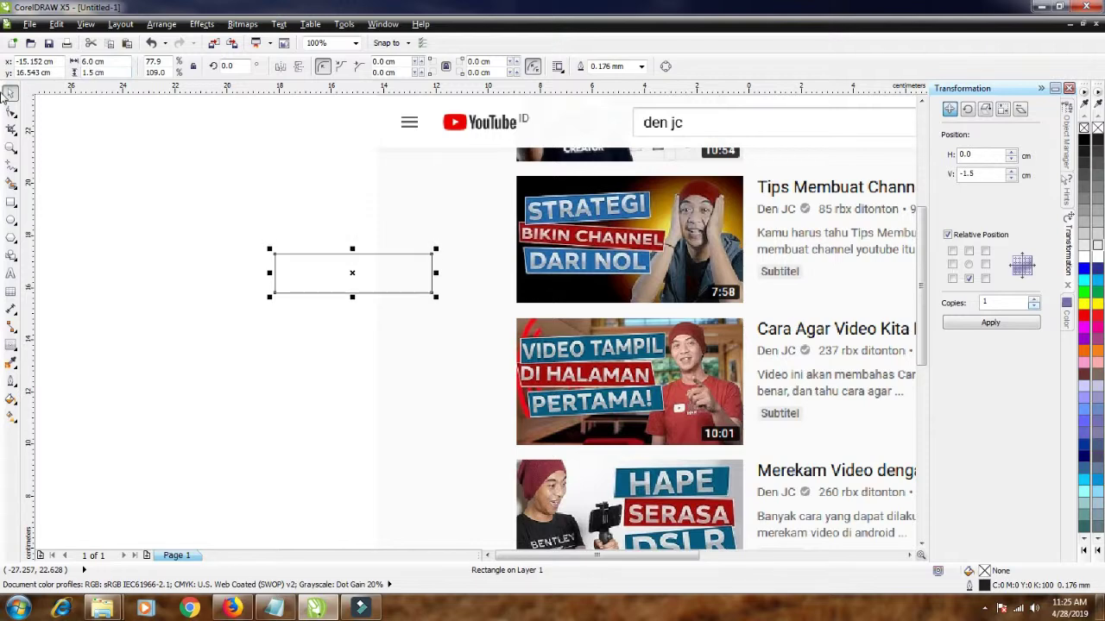
pyautogui.click(244, 230)
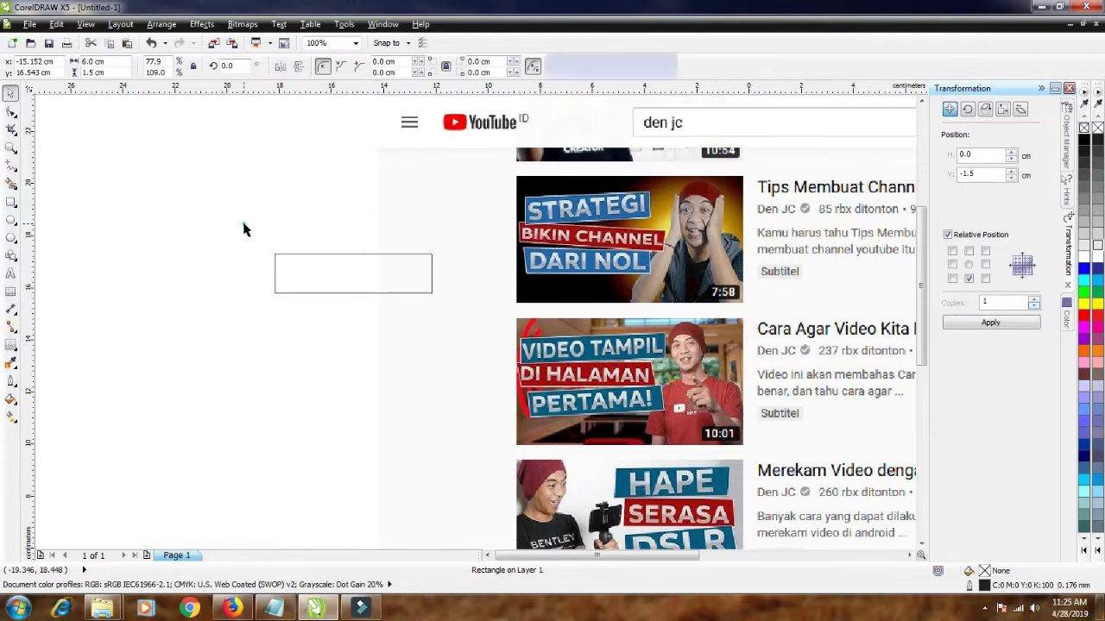
# - Fill the rectangle with cyan (C:100 M:0 Y:0 K:0) and remove its outline
pyautogui.click(326, 279)
pyautogui.click(1097, 281)
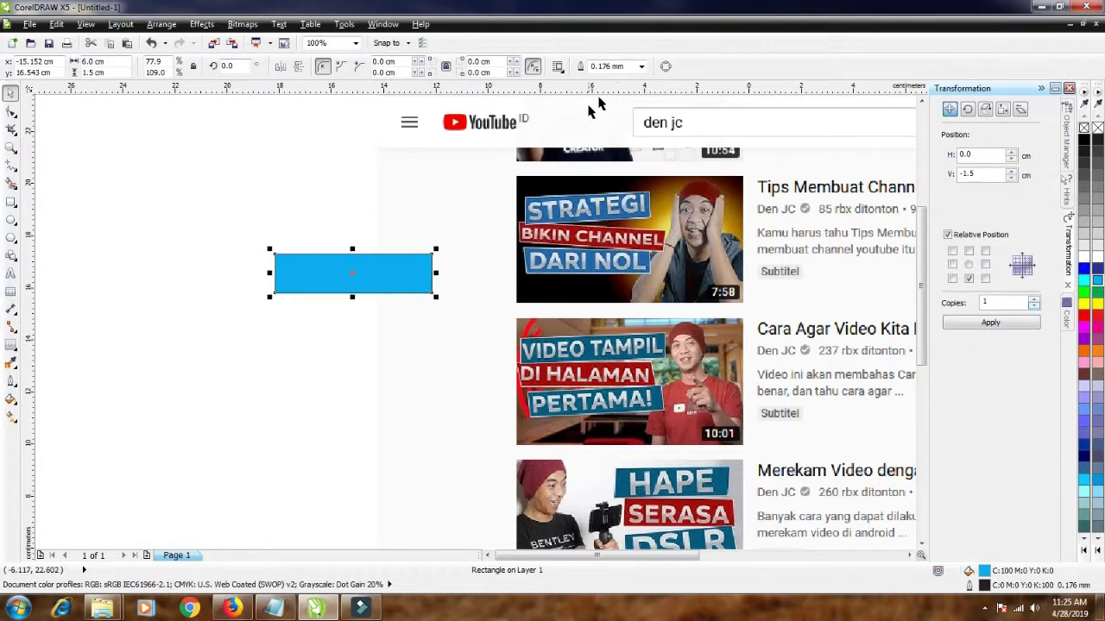
pyautogui.click(644, 69)
pyautogui.click(615, 87)
pyautogui.click(328, 454)
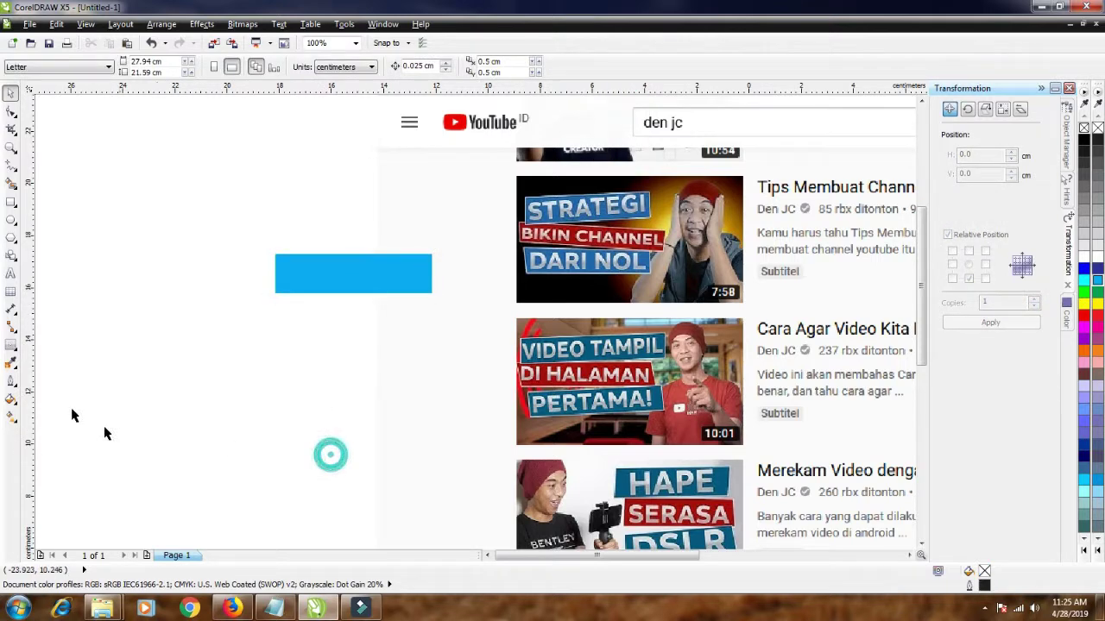
# - Add a one-step outside contour with 0.05 cm offset to the cyan rectangle and separate it as its own shape
pyautogui.click(10, 343)
pyautogui.click(368, 285)
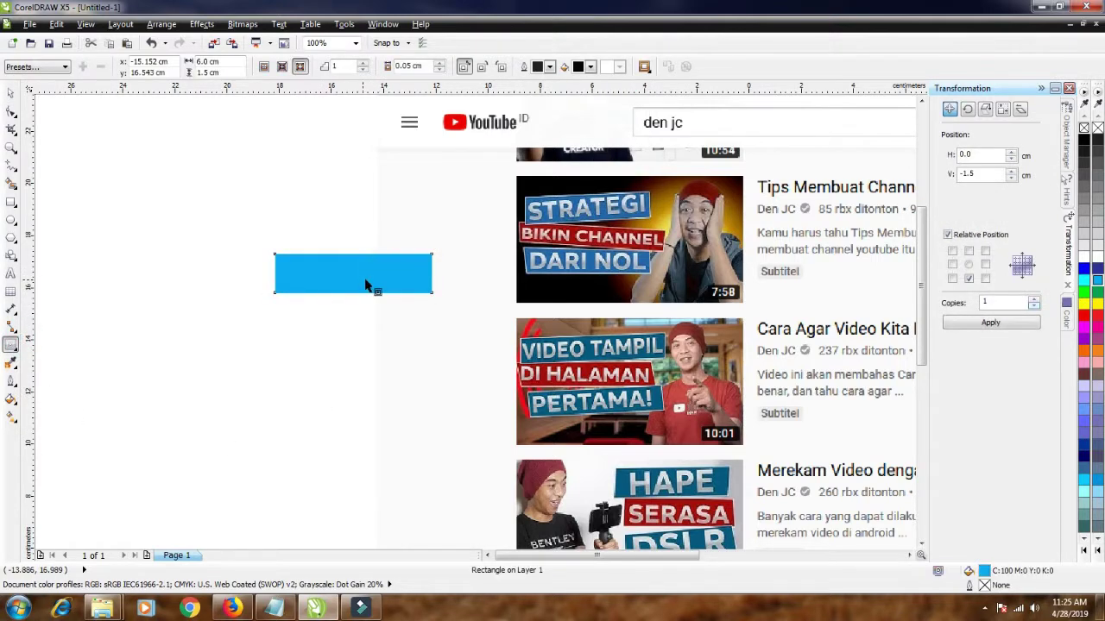
pyautogui.moveTo(367, 285); pyautogui.dragTo(377, 292)
pyautogui.doubleClick(338, 68)
pyautogui.write('1')
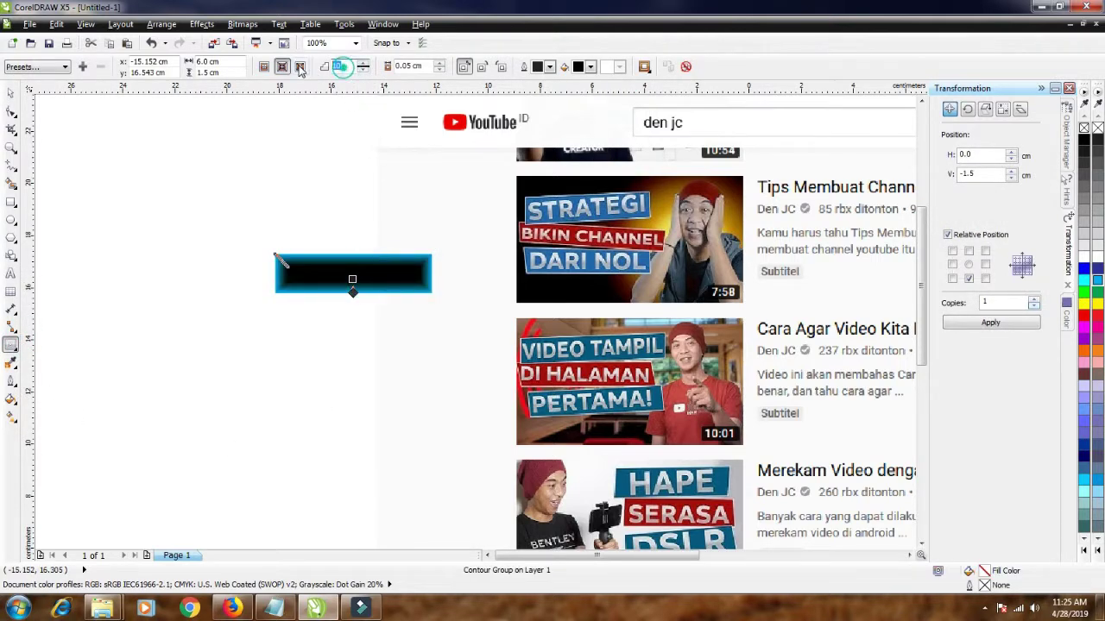
pyautogui.press('Return')
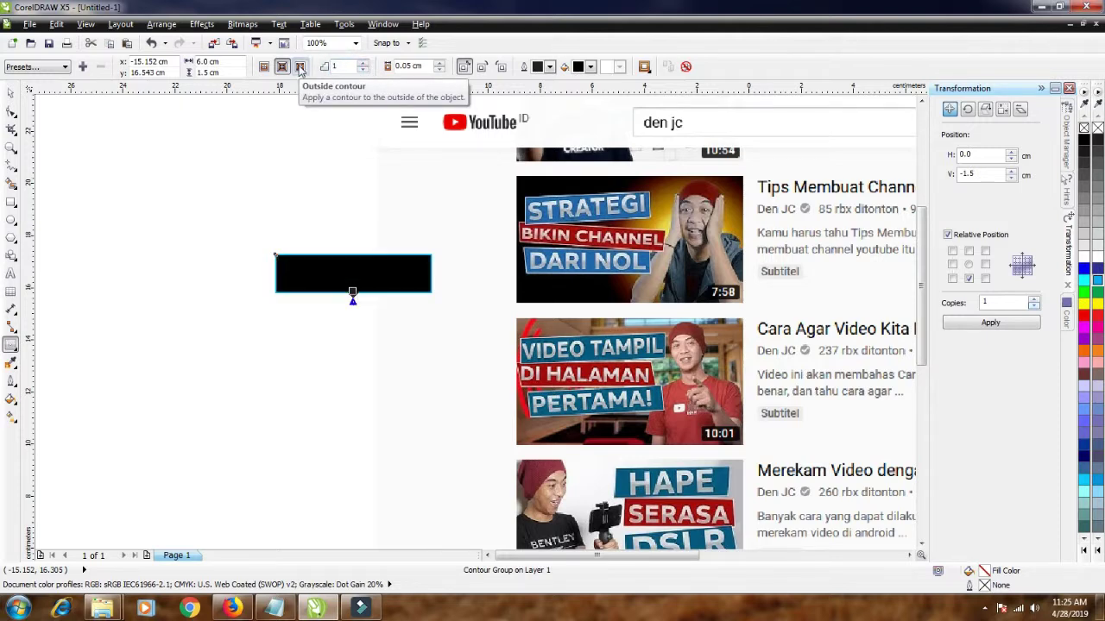
pyautogui.click(300, 67)
pyautogui.click(10, 92)
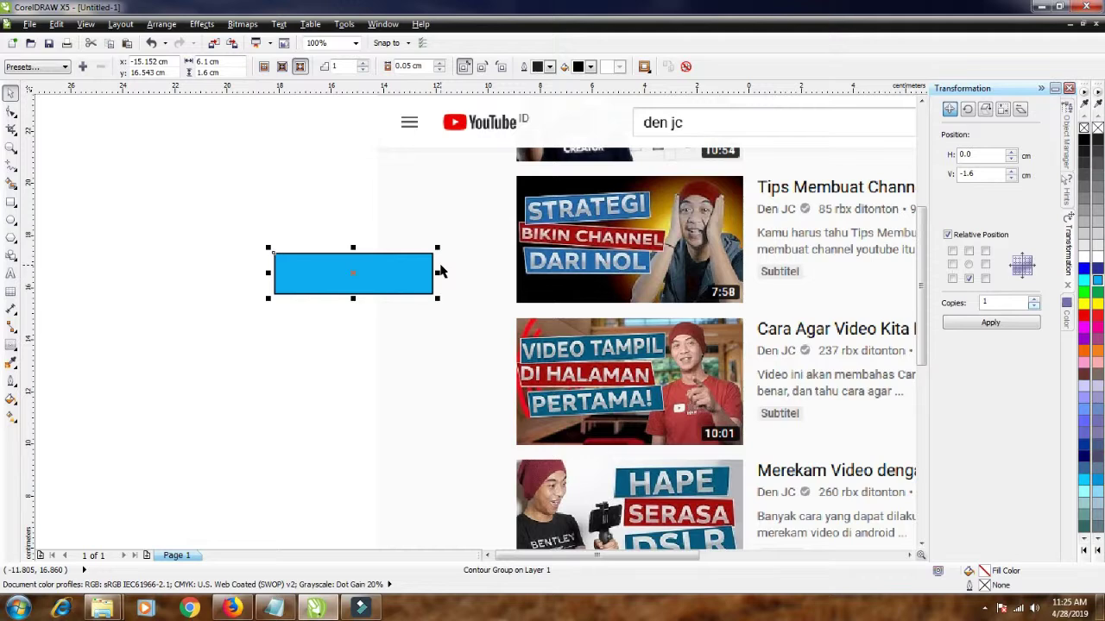
pyautogui.press('Escape')
# - Apply a fountain fill with the Conical - Silver preset to the black contour rectangle behind the cyan one
pyautogui.scroll(2, 266, 246)
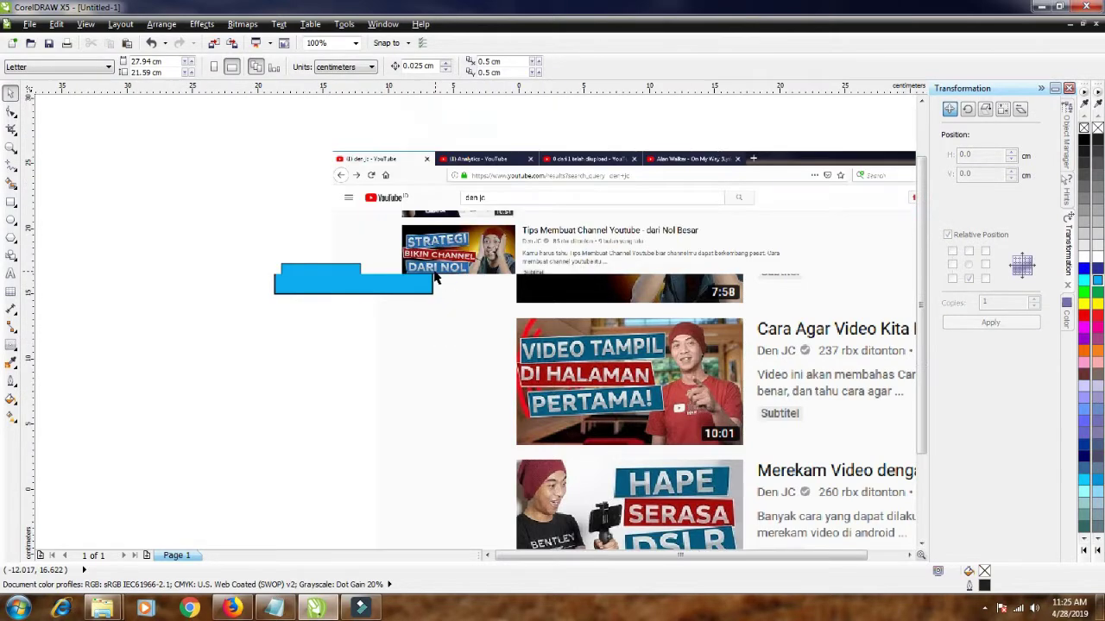
pyautogui.click(138, 247)
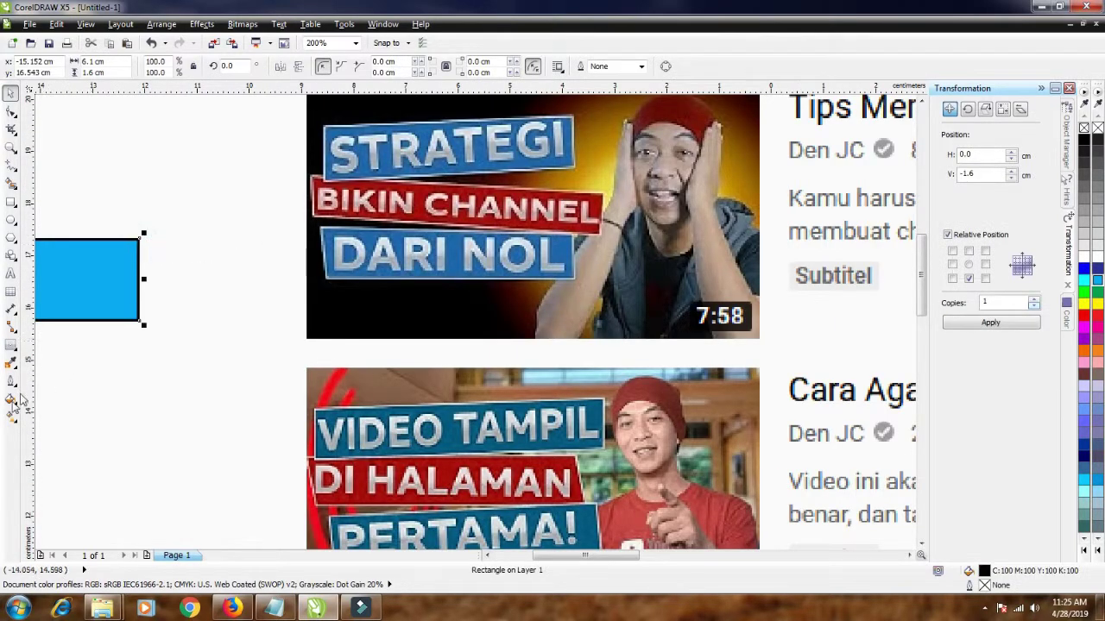
pyautogui.click(12, 404)
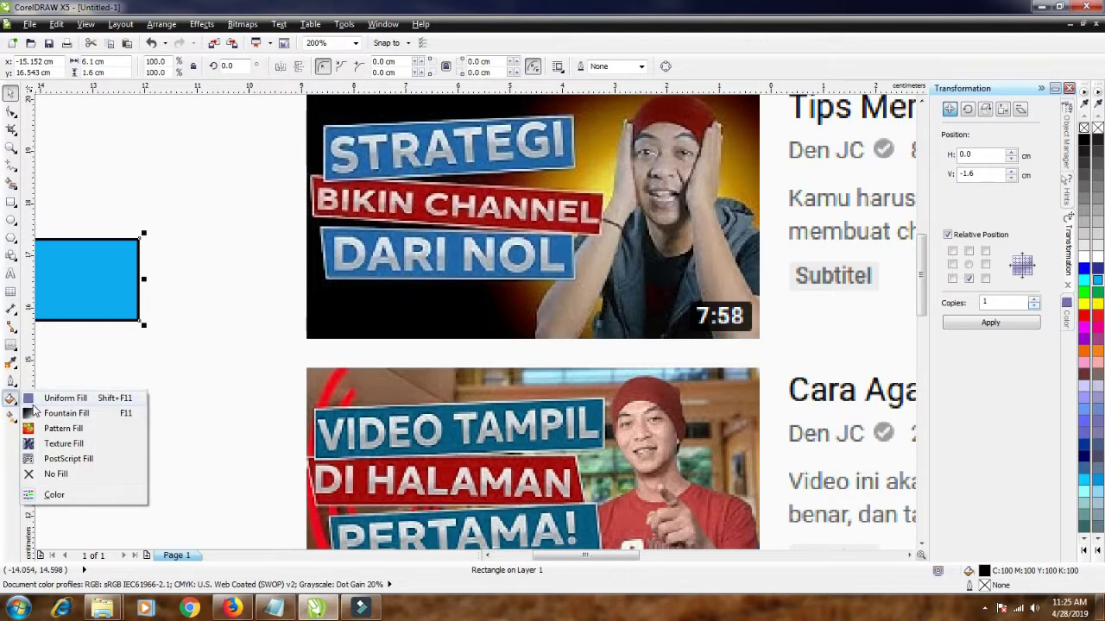
pyautogui.click(40, 412)
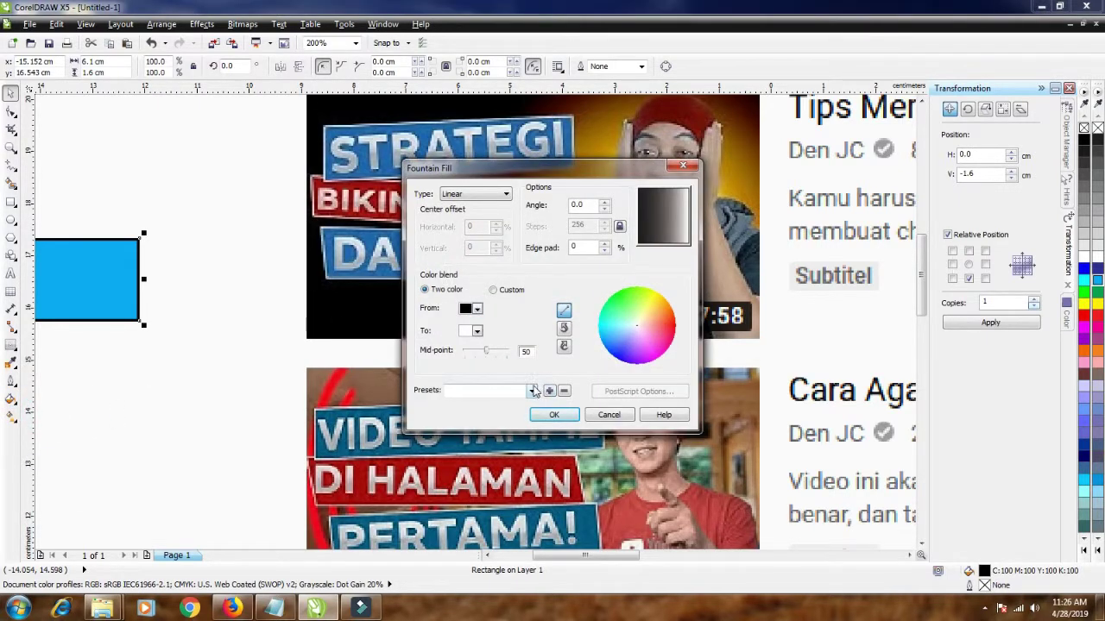
pyautogui.click(534, 391)
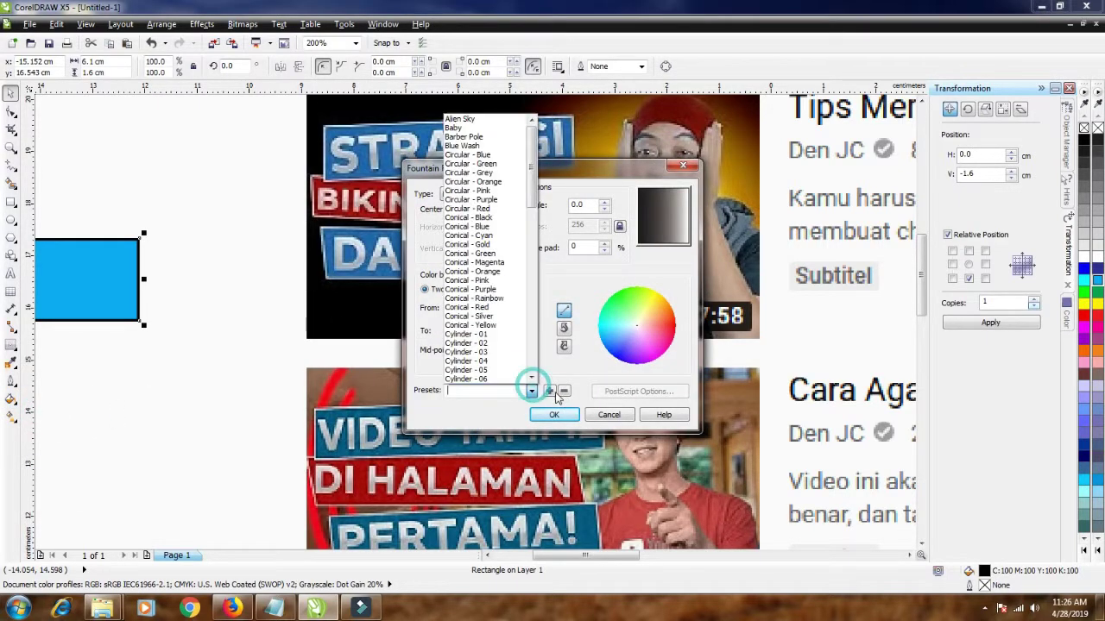
pyautogui.click(507, 319)
pyautogui.click(554, 414)
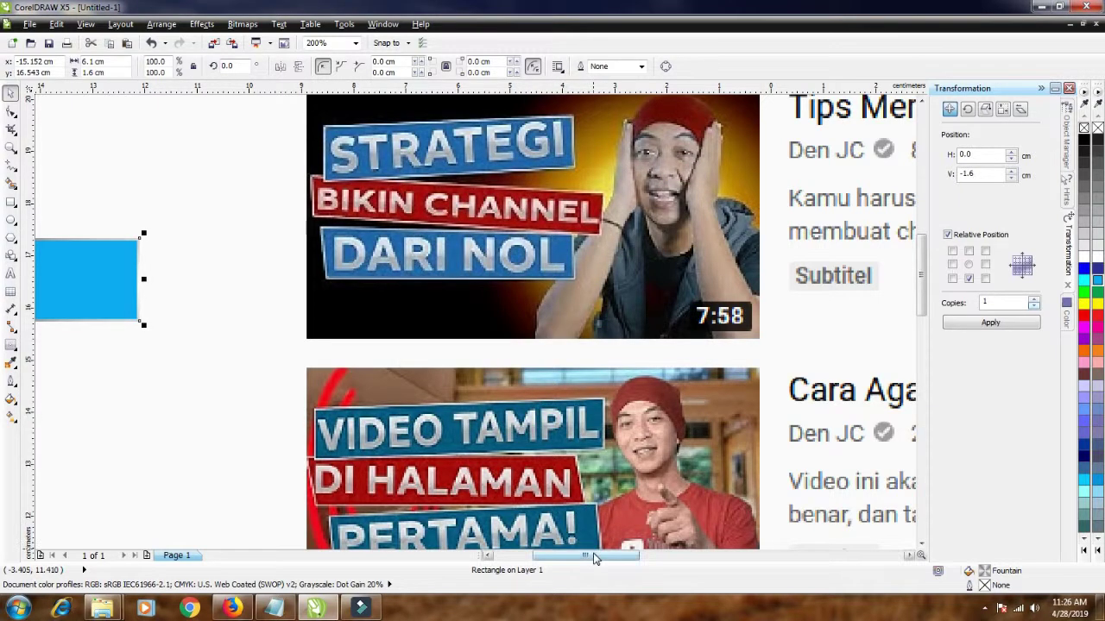
pyautogui.moveTo(594, 559); pyautogui.dragTo(555, 558)
pyautogui.click(483, 424)
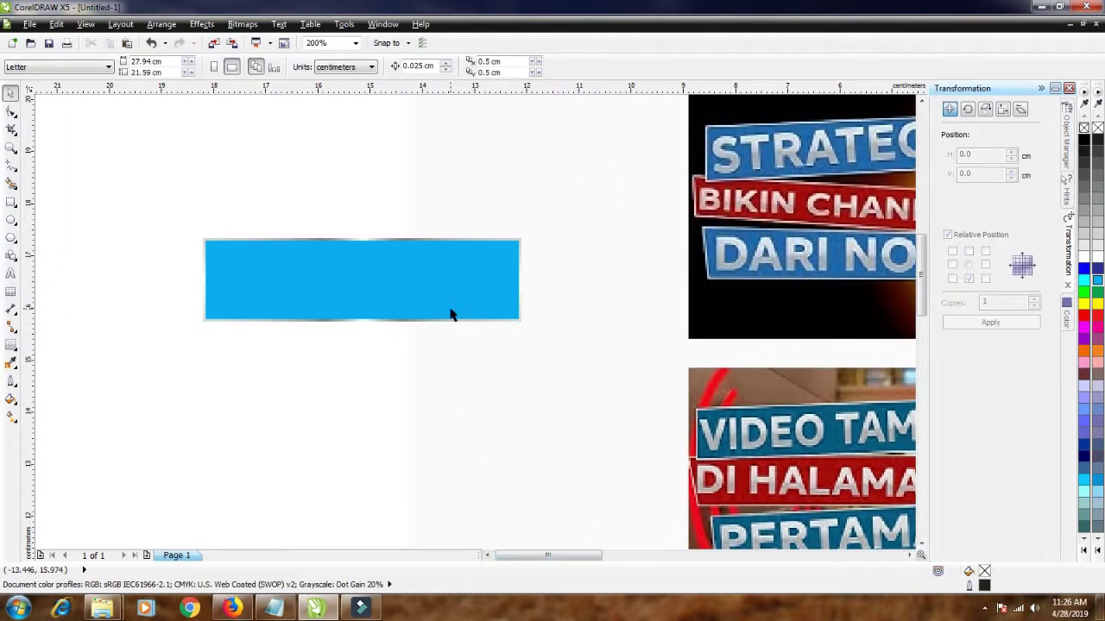
pyautogui.click(479, 262)
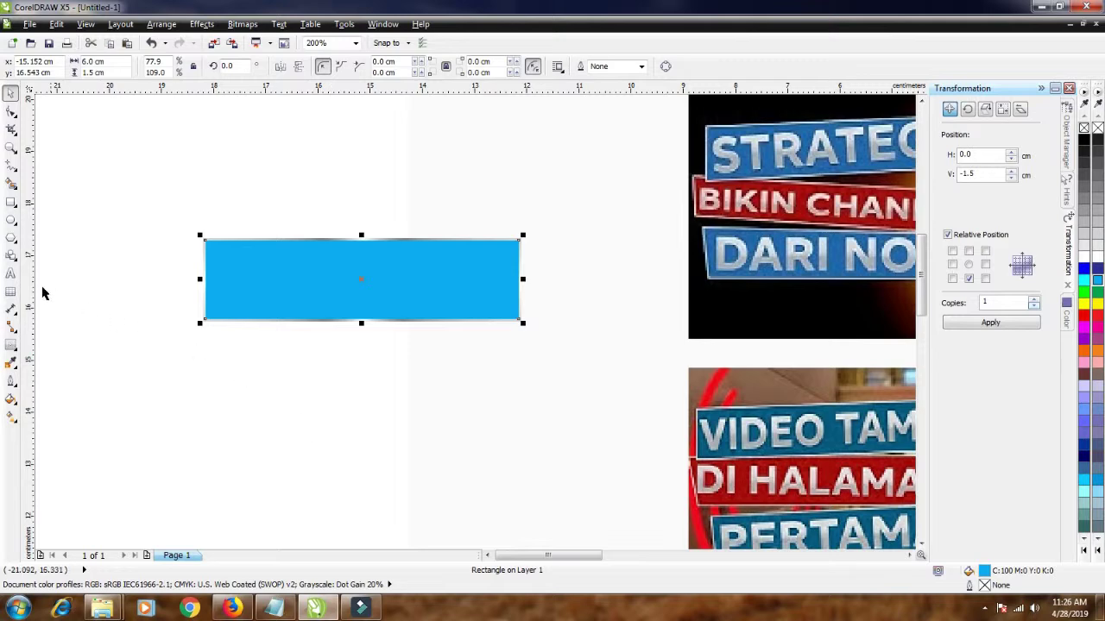
# - Add the text "STRATEGI" above the cyan rectangle and set its font to Arial Black
pyautogui.click(10, 275)
pyautogui.click(312, 187)
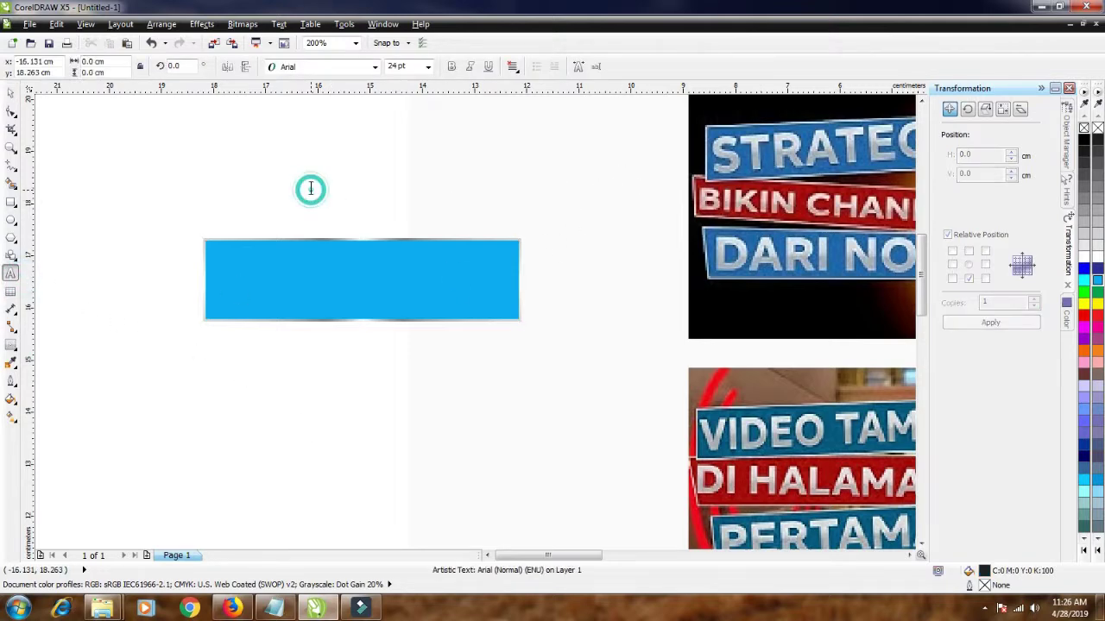
pyautogui.write('STRA')
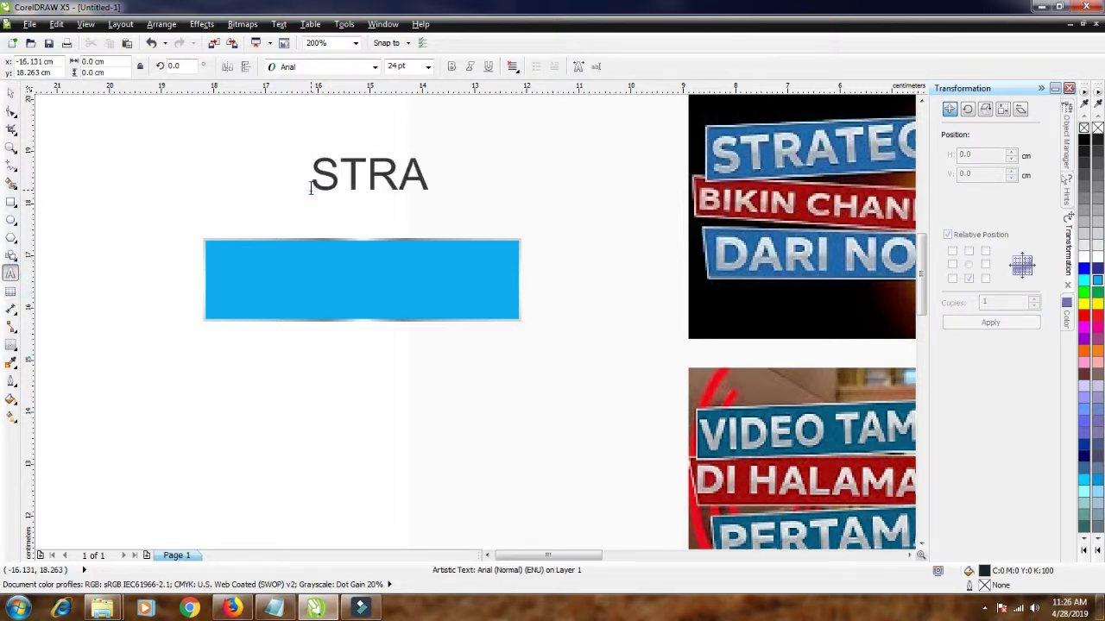
pyautogui.write('TEGI')
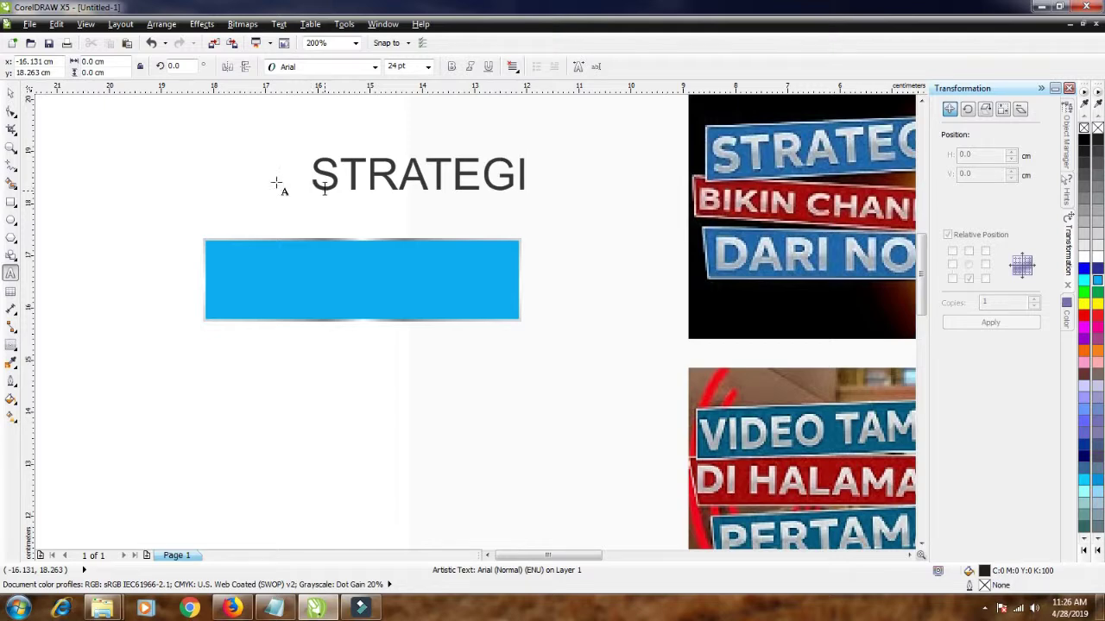
pyautogui.click(10, 92)
pyautogui.click(148, 135)
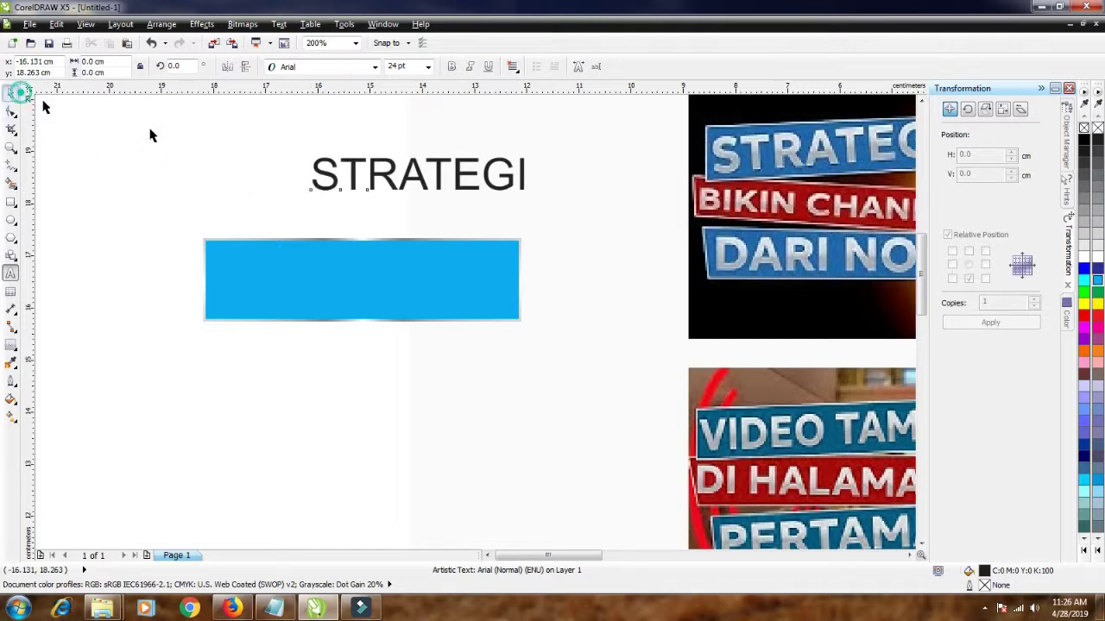
pyautogui.click(385, 181)
pyautogui.click(375, 67)
pyautogui.click(320, 93)
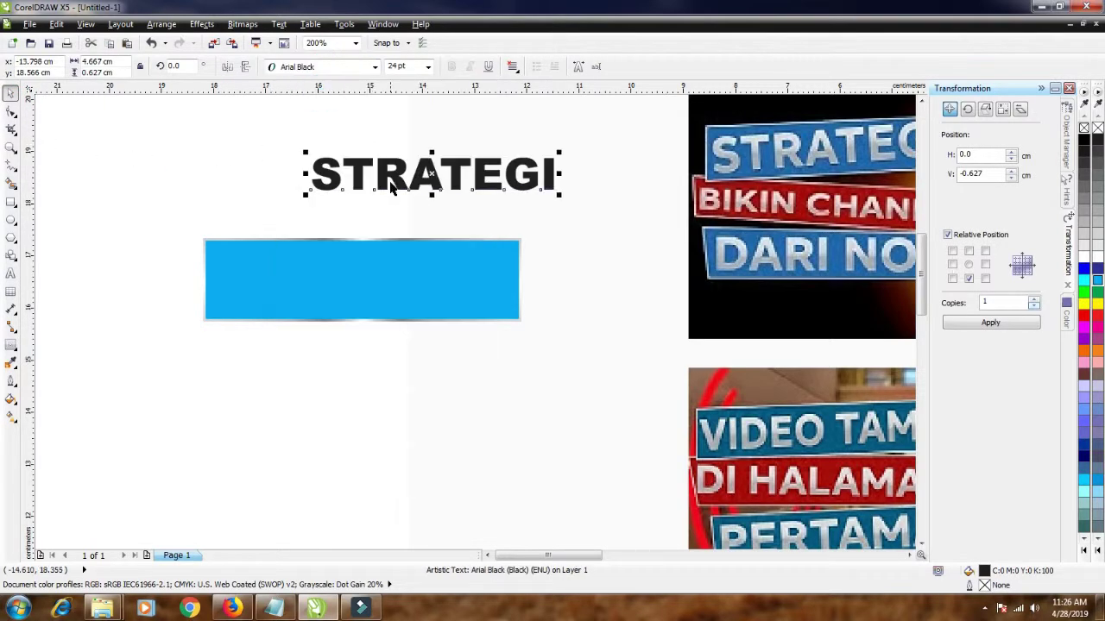
# - Move the "STRATEGI" text onto the middle of the cyan rectangle and fill it with 30% Black
pyautogui.moveTo(391, 188); pyautogui.dragTo(321, 292)
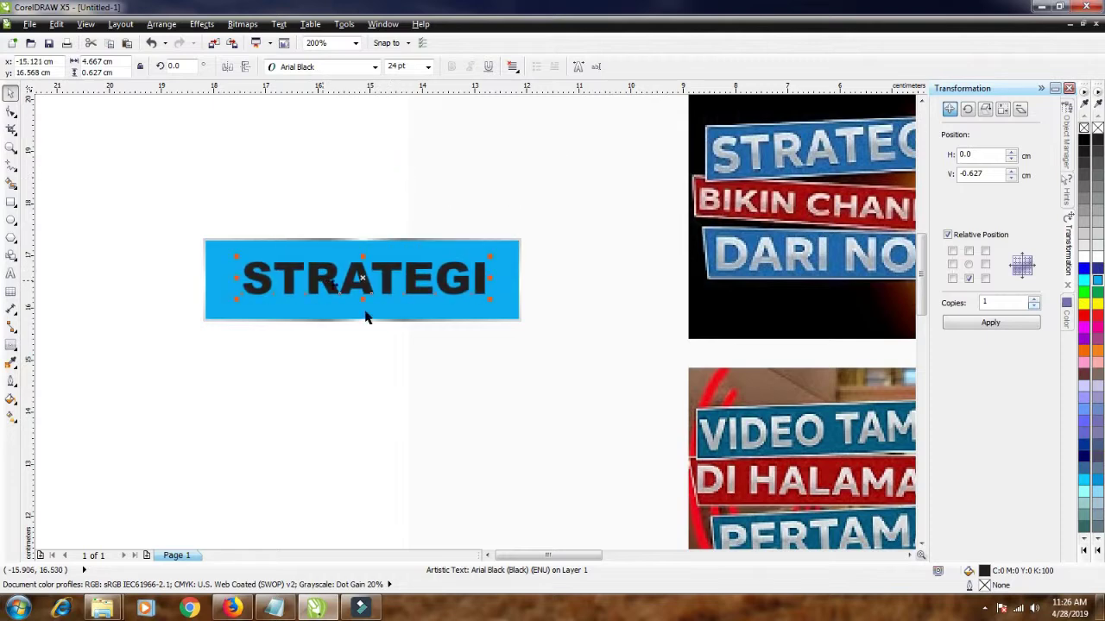
pyautogui.click(1098, 227)
pyautogui.click(477, 423)
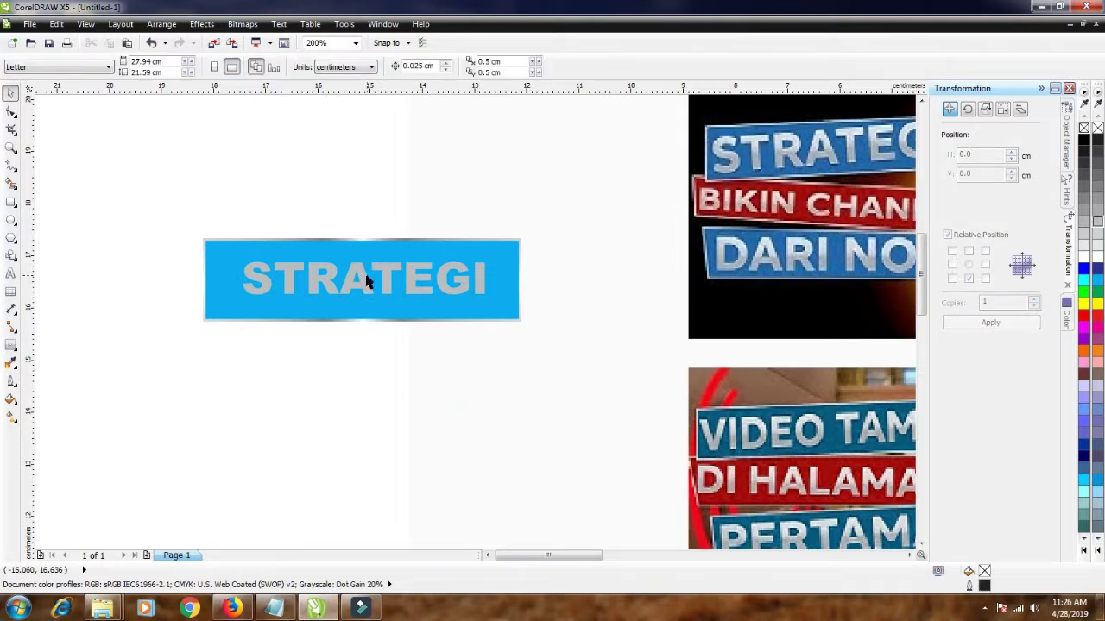
# - Apply a vertical linear gradient from grey to white to the "STRATEGI" text with the Interactive Fill tool
pyautogui.hscroll(2, 364, 278)
pyautogui.click(480, 560)
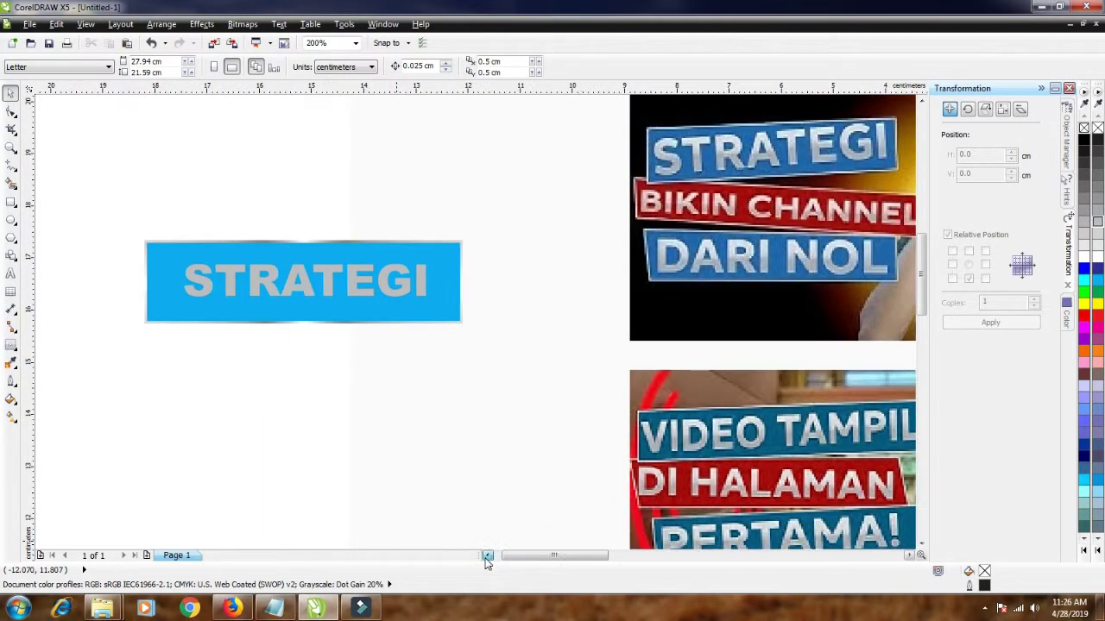
pyautogui.scroll(2, 318, 268)
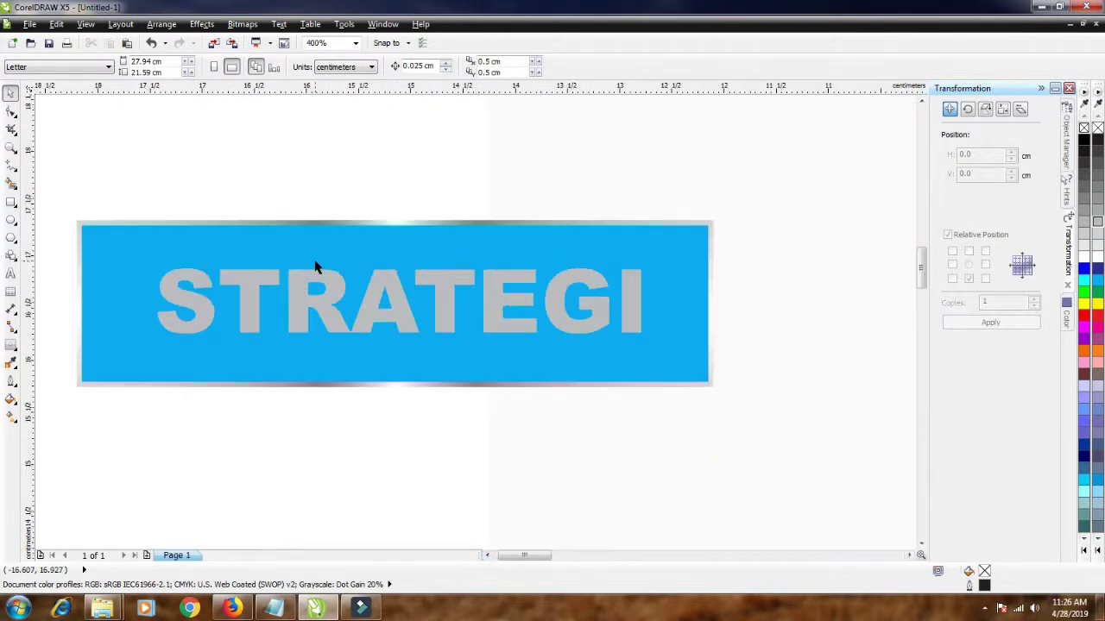
pyautogui.click(10, 420)
pyautogui.click(390, 283)
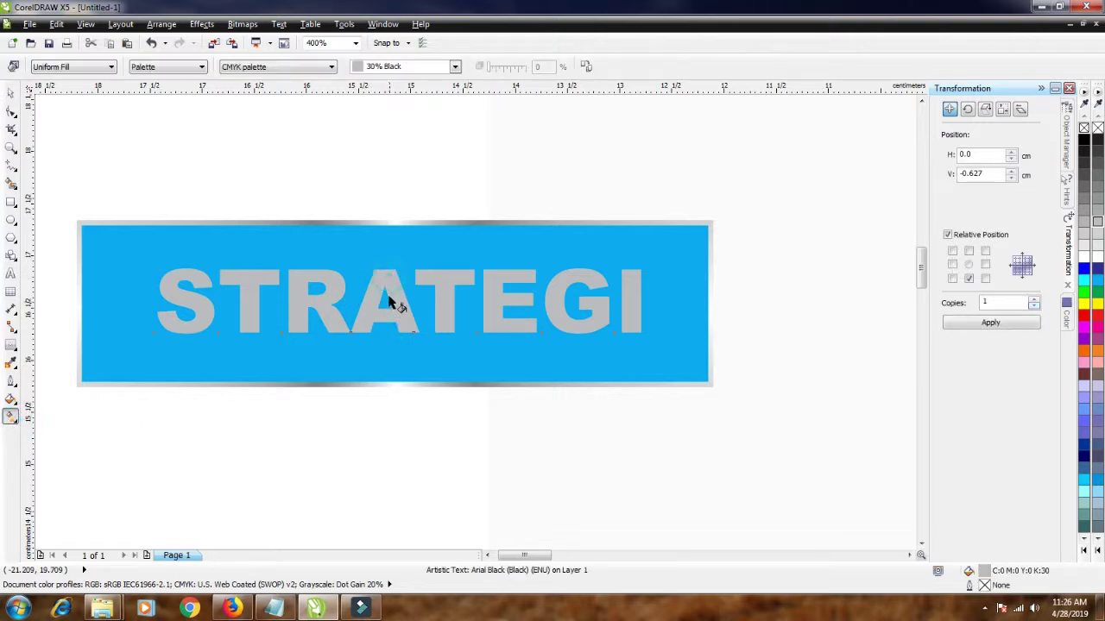
pyautogui.moveTo(388, 274); pyautogui.dragTo(388, 332)
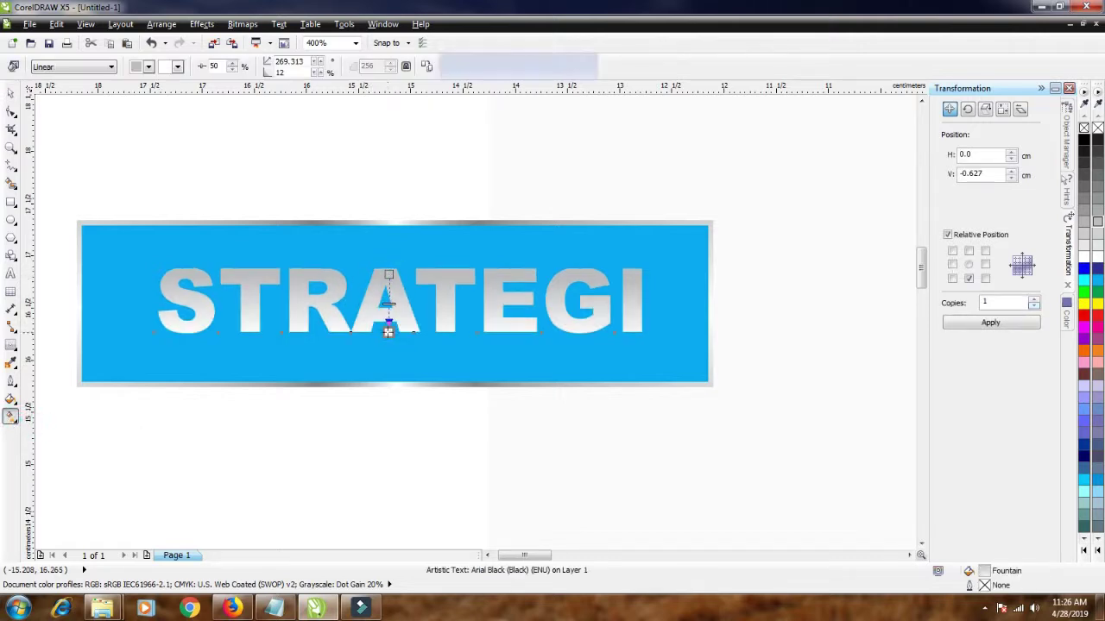
# - Set the text gradient's lower end colour to 30% Black and add an intermediate colour node on the gradient line
pyautogui.click(1100, 226)
pyautogui.scroll(-1, 379, 314)
pyautogui.scroll(1, 384, 319)
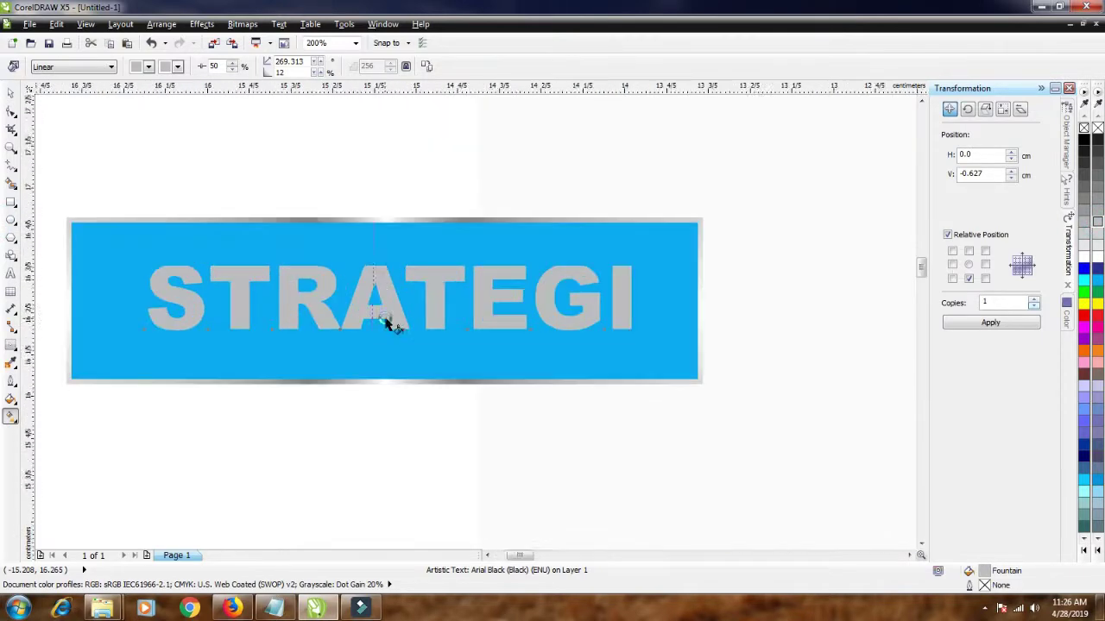
pyautogui.click(378, 306)
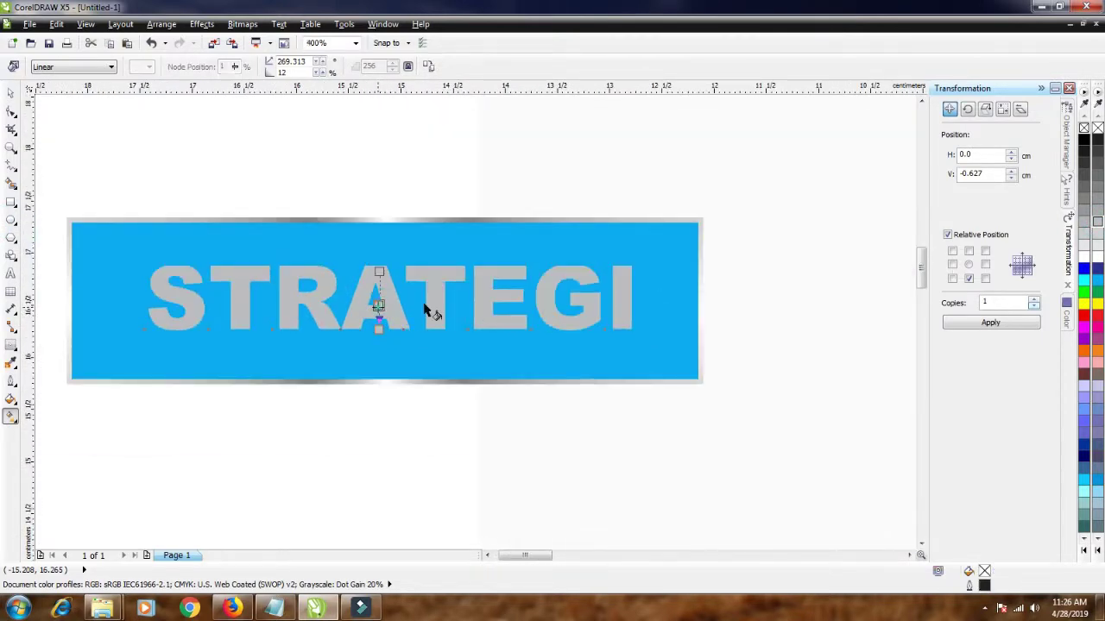
# - Make the intermediate node at 59% of the "STRATEGI" text gradient white and add a light grey node above it
pyautogui.click(376, 307)
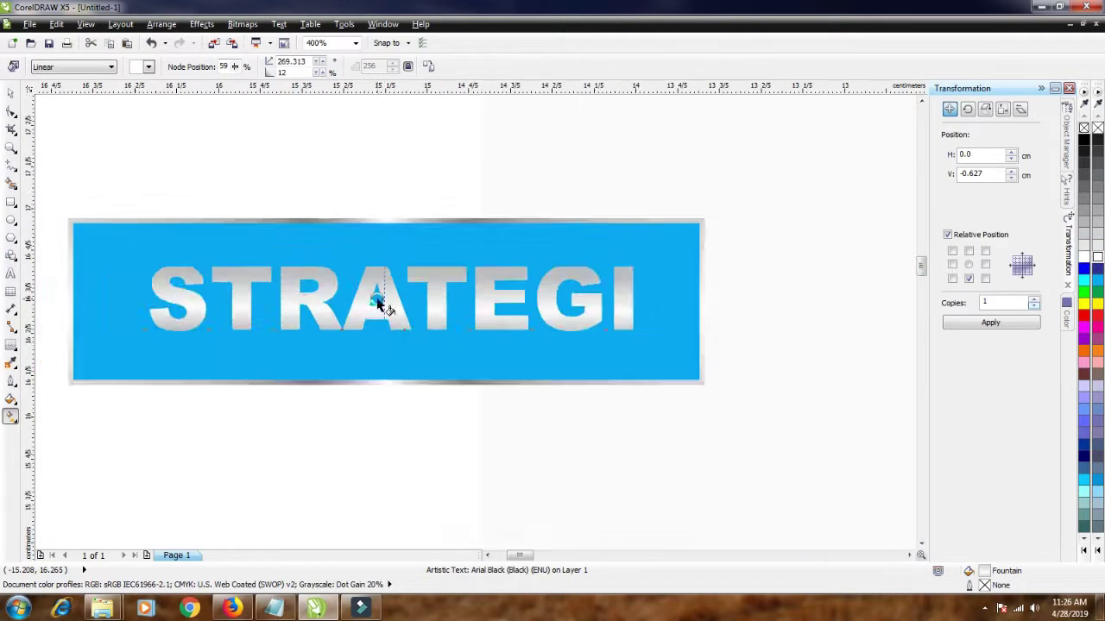
pyautogui.scroll(1, 377, 305)
pyautogui.click(385, 285)
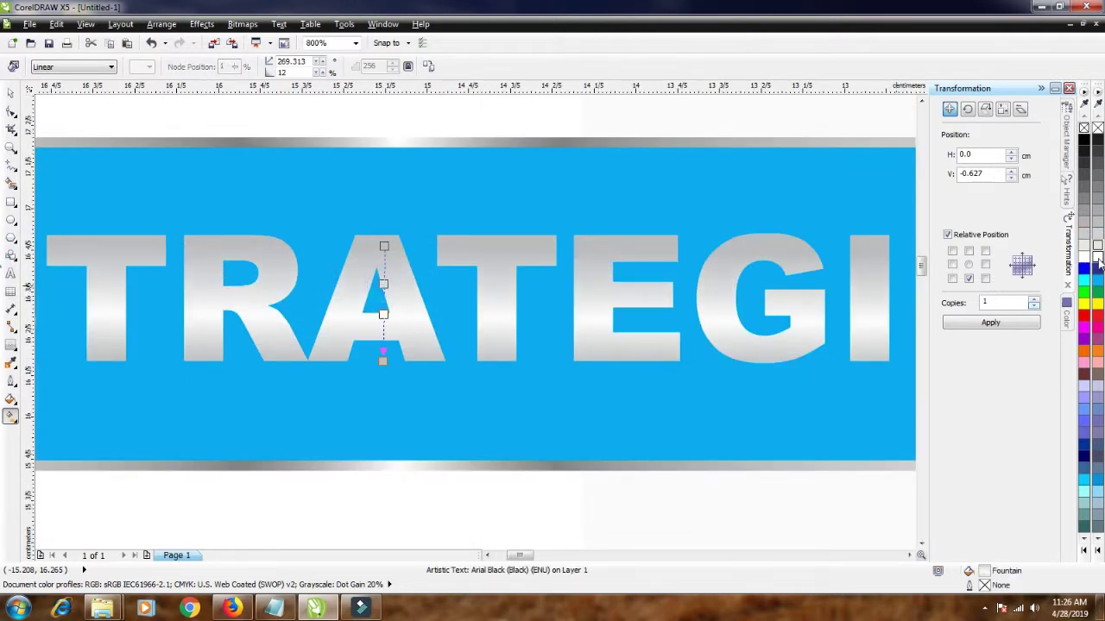
# - Add a white node at 11% near the upper end of the text gradient and adjust the positions of both gradient ends
pyautogui.doubleClick(384, 259)
pyautogui.click(384, 259)
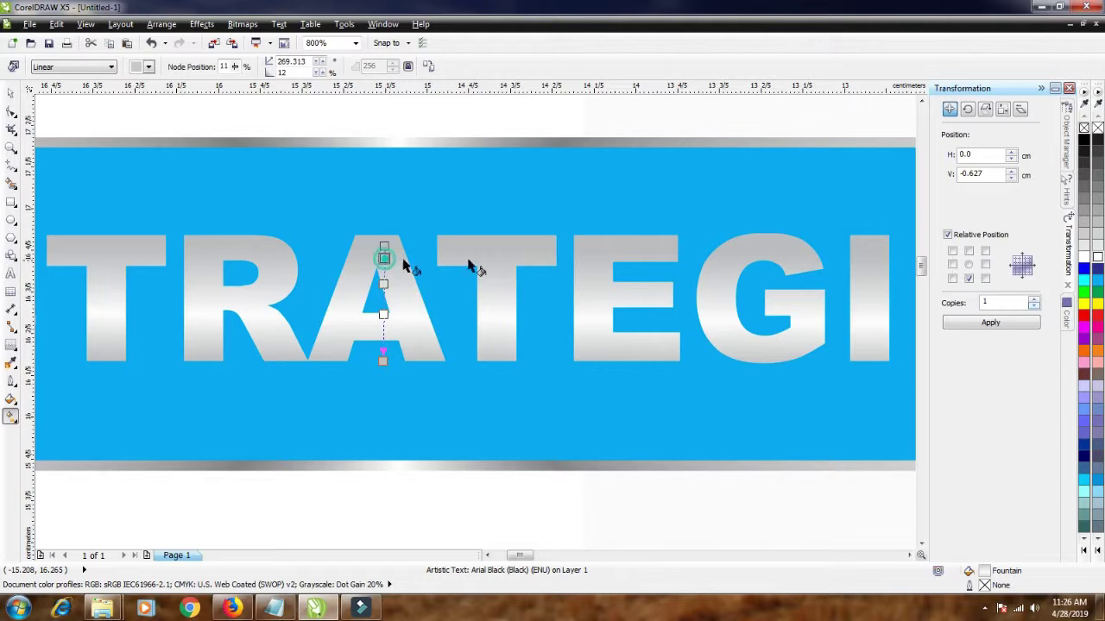
pyautogui.click(1097, 262)
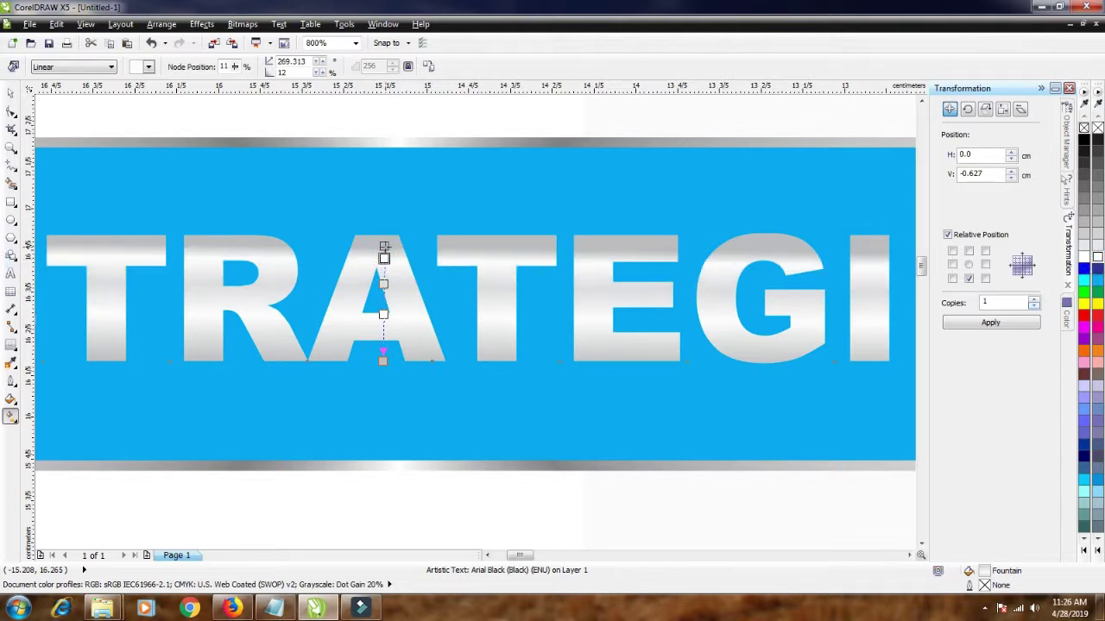
pyautogui.moveTo(384, 248); pyautogui.dragTo(381, 283)
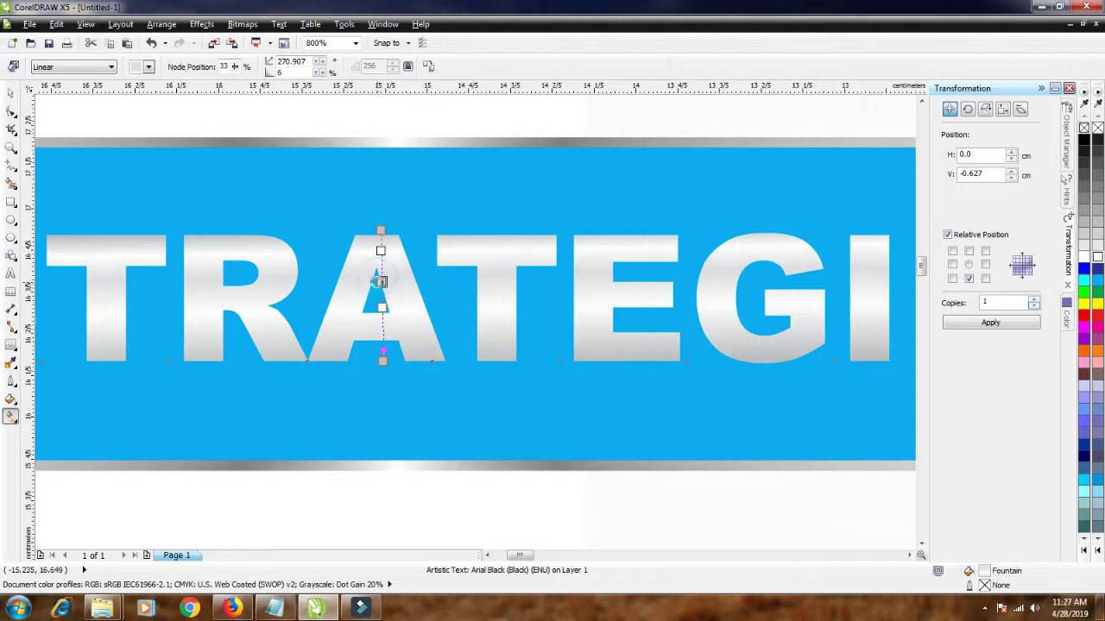
pyautogui.moveTo(381, 362); pyautogui.dragTo(383, 364)
# - Remove the white node near the upper end of the text gradient and make the upper end itself white, aligned with the letter tops
pyautogui.scroll(-3, 384, 364)
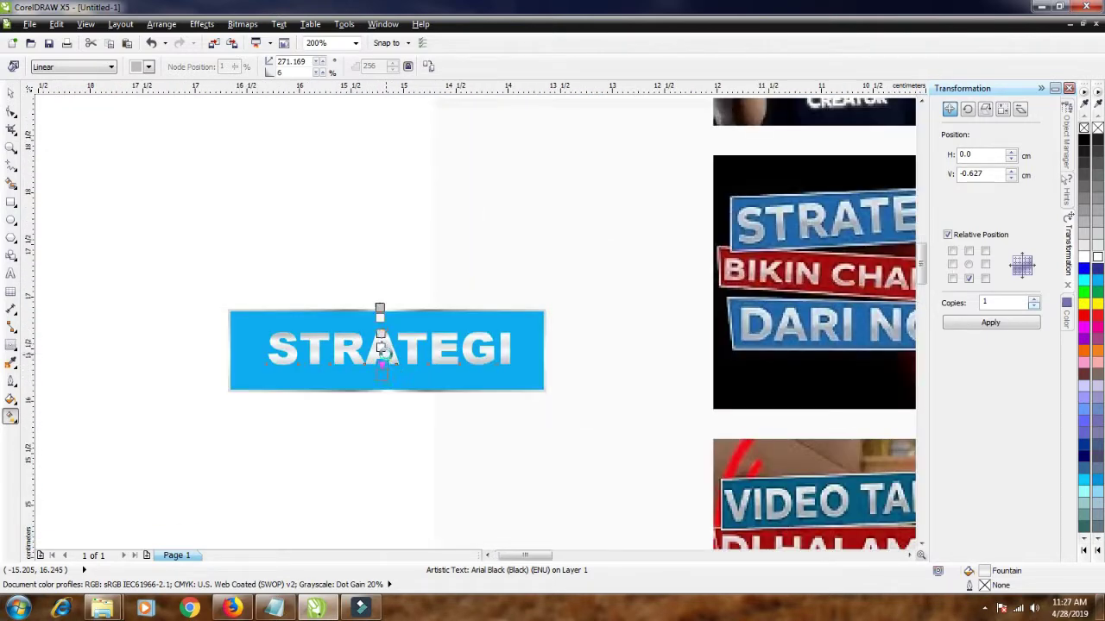
pyautogui.scroll(1, 383, 362)
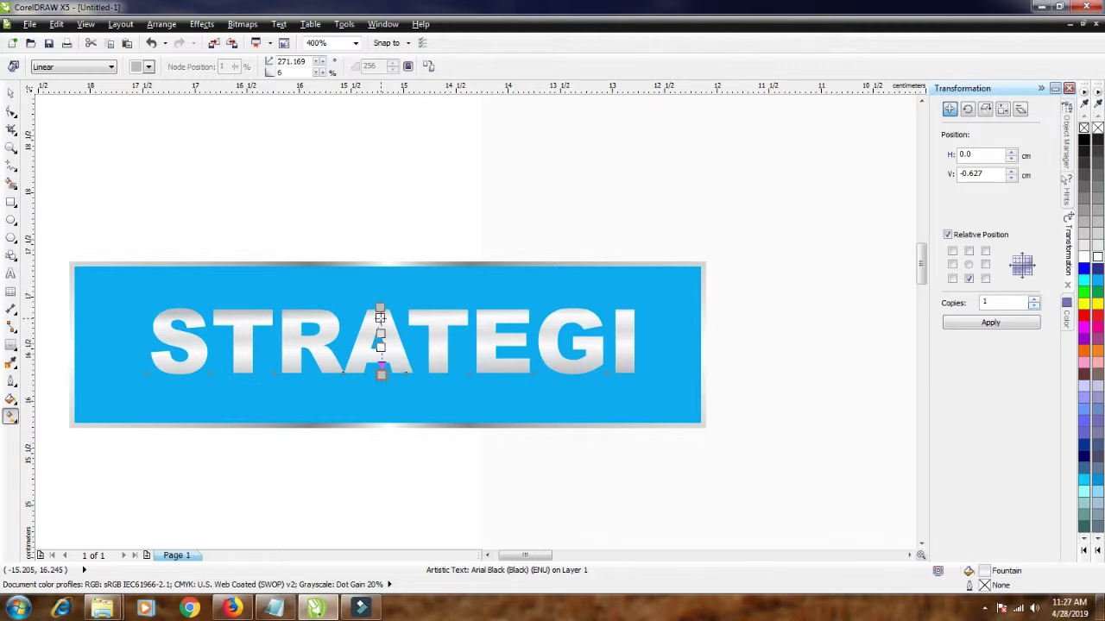
pyautogui.click(380, 318)
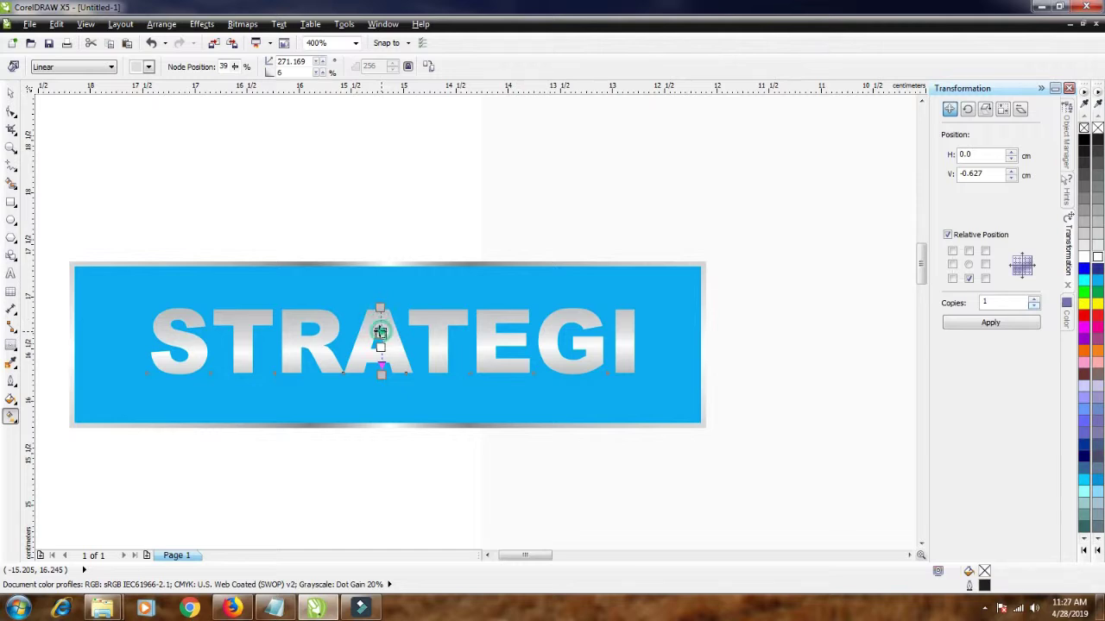
pyautogui.click(380, 308)
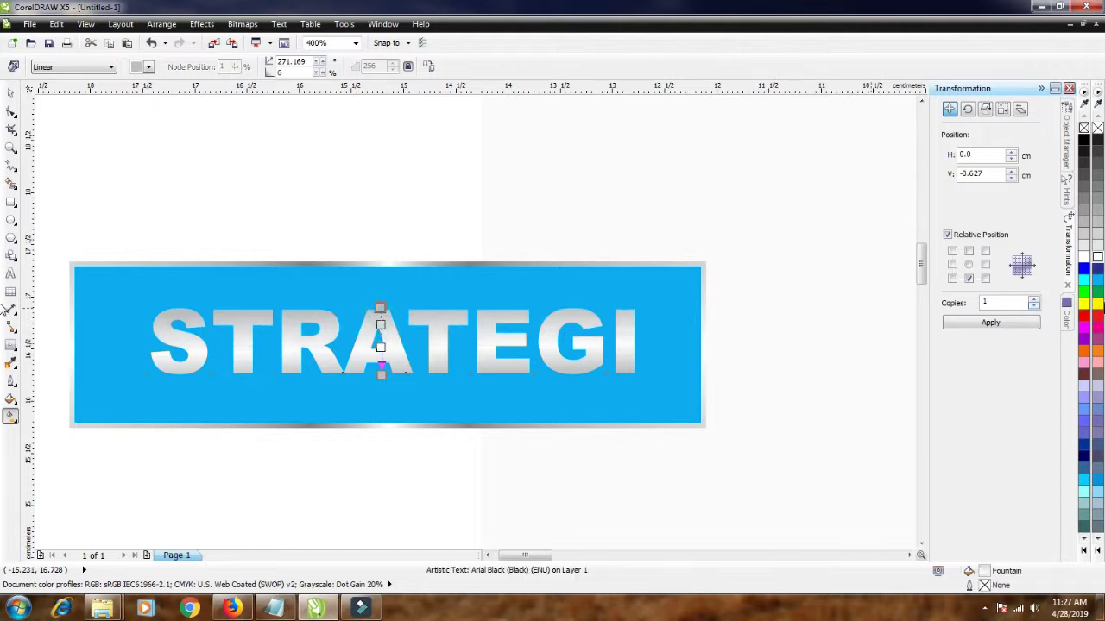
pyautogui.click(1096, 257)
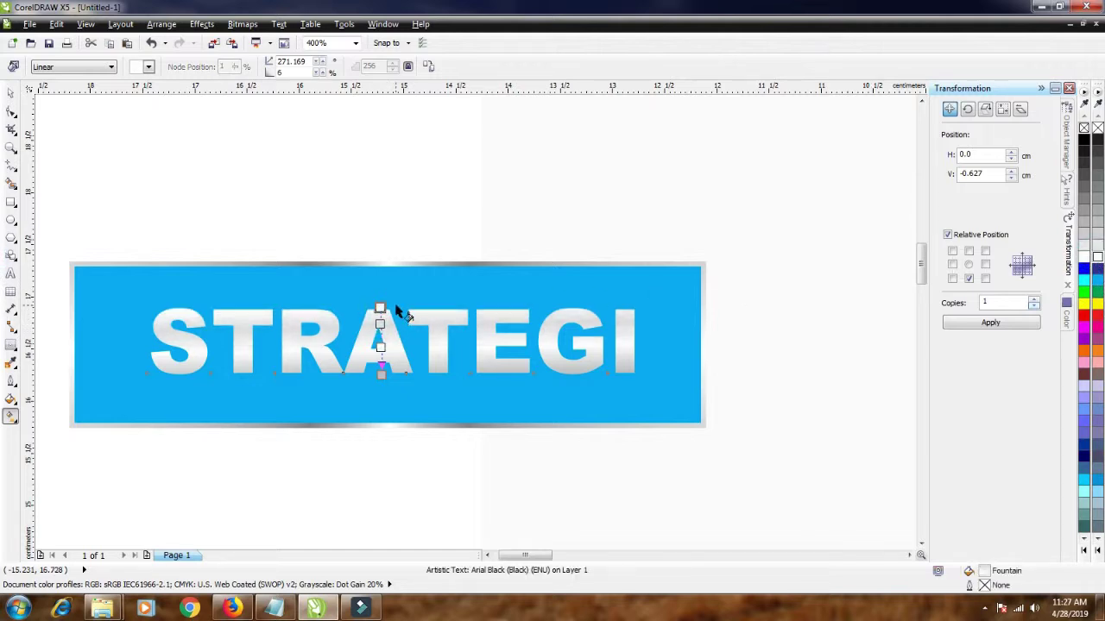
pyautogui.moveTo(381, 304); pyautogui.dragTo(381, 309)
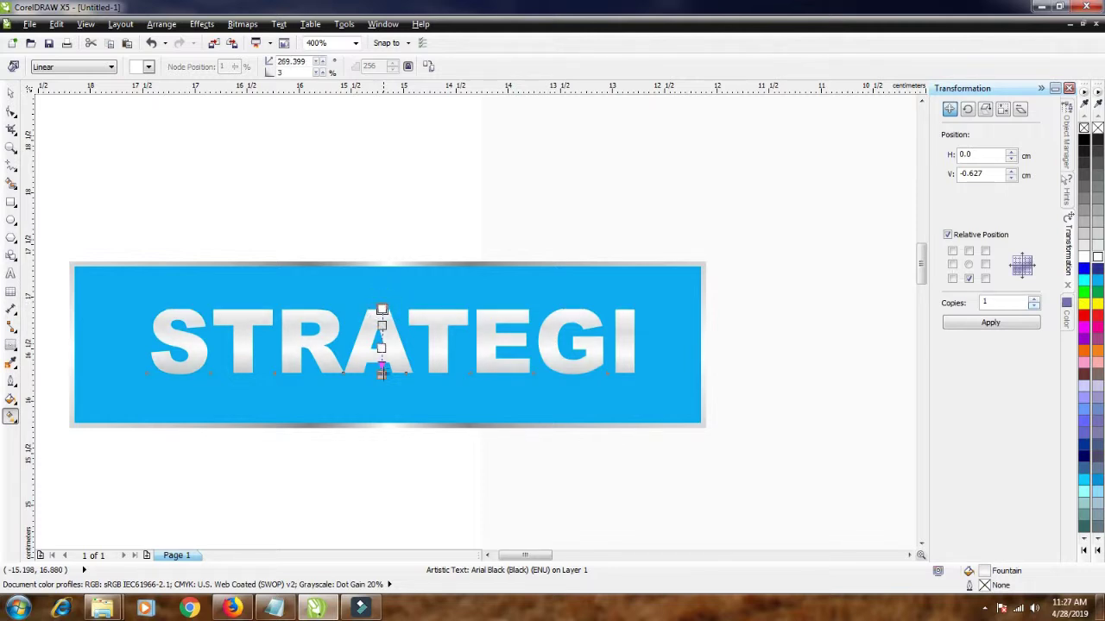
# - Add a white node at 71% on the text gradient and realign the gradient's lower end near the base of the letters
pyautogui.click(383, 372)
pyautogui.moveTo(383, 372); pyautogui.dragTo(385, 366)
pyautogui.scroll(2, 383, 373)
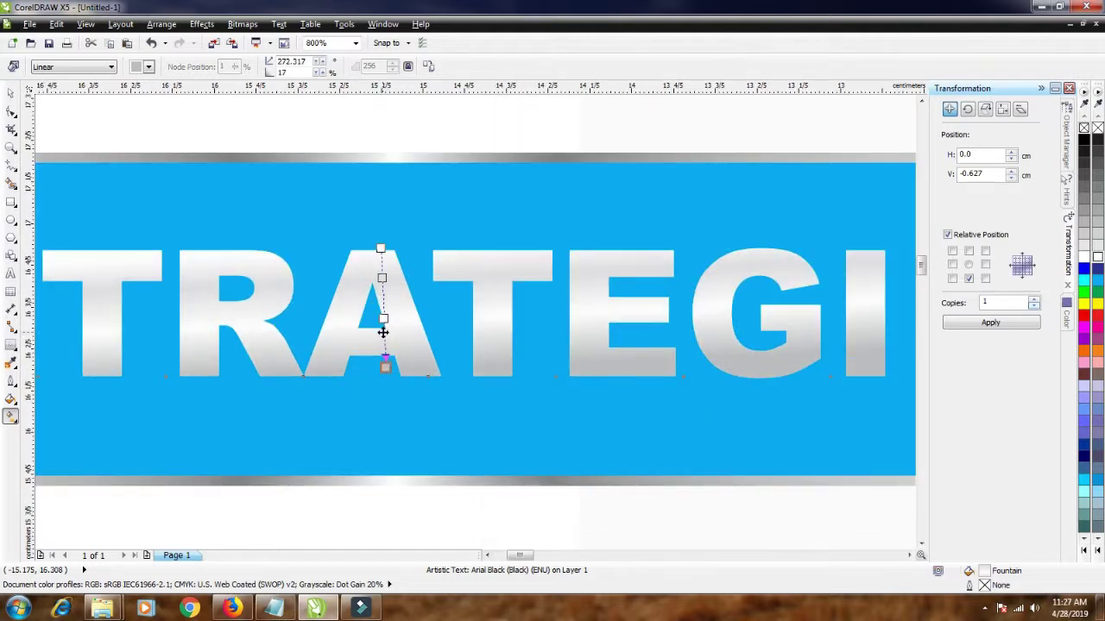
pyautogui.doubleClick(384, 335)
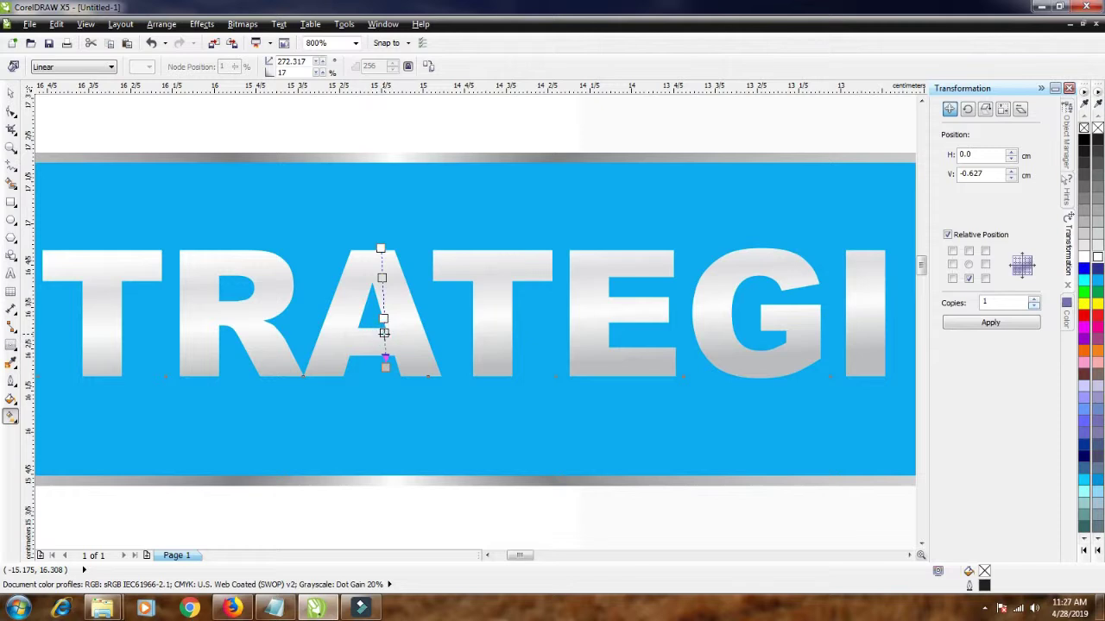
pyautogui.click(1095, 258)
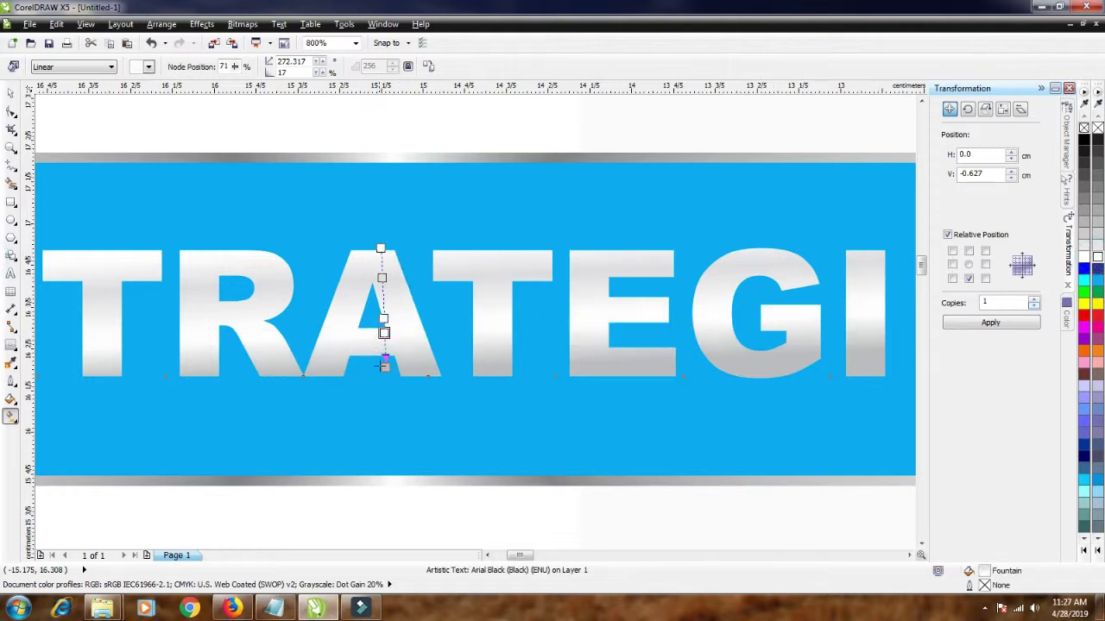
pyautogui.moveTo(385, 367); pyautogui.dragTo(382, 370)
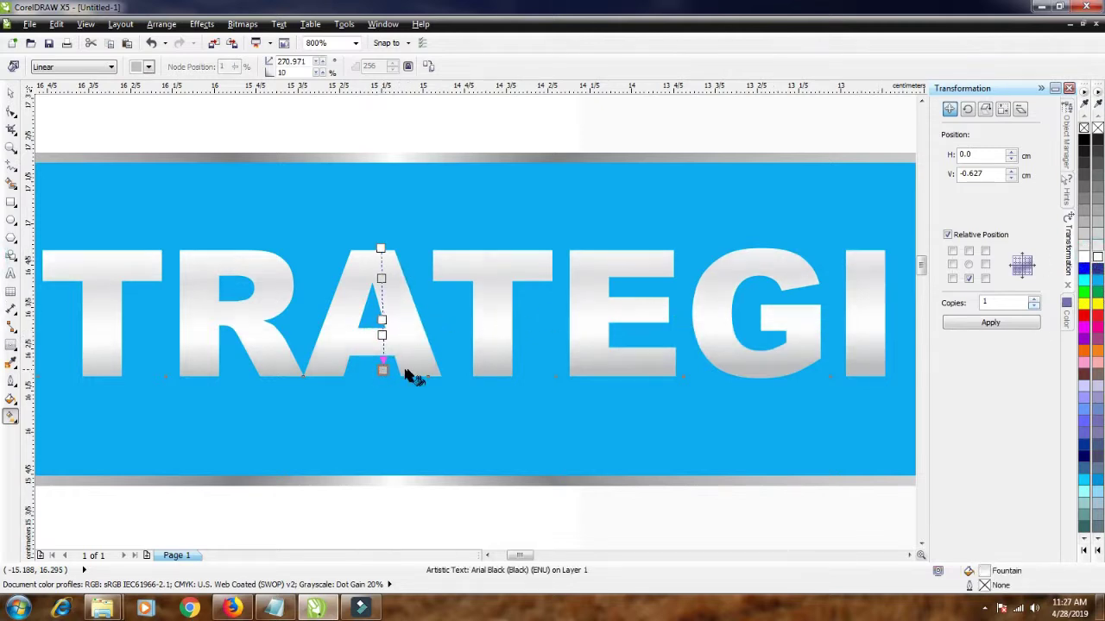
pyautogui.scroll(-1, 412, 377)
pyautogui.click(523, 207)
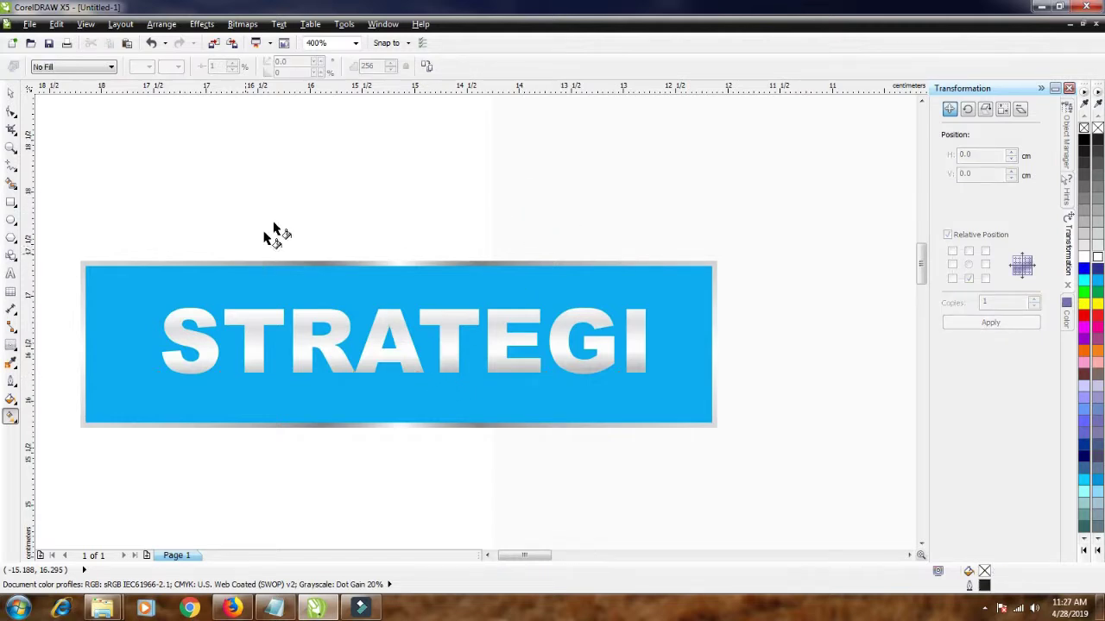
# - Group the "STRATEGI" text with its cyan rectangle and silver frame, and place a duplicate of the group below the original
pyautogui.click(10, 93)
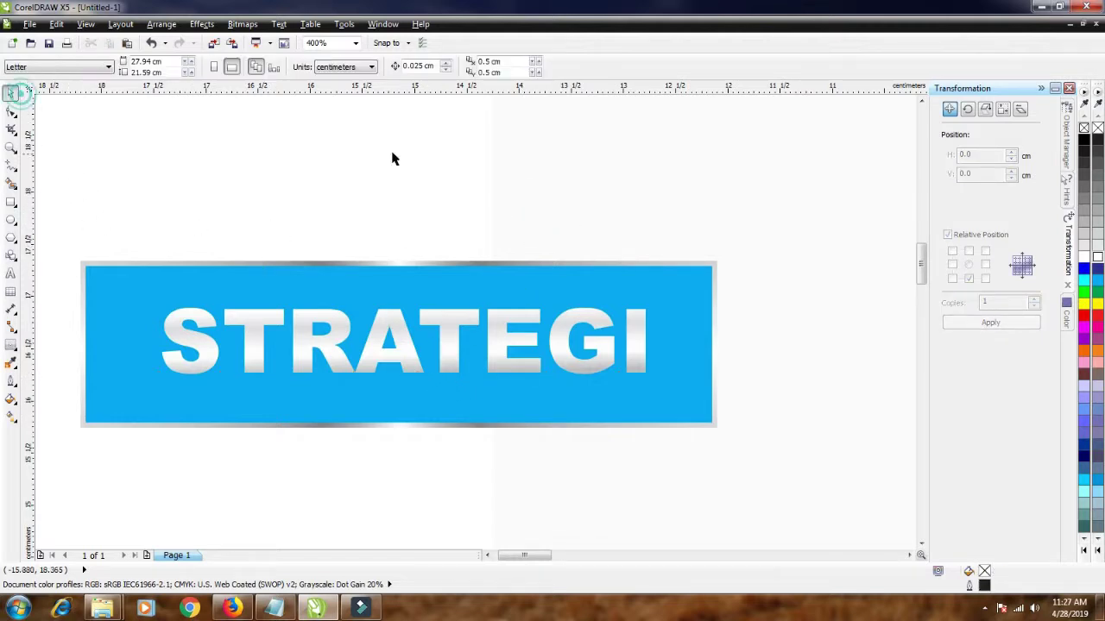
pyautogui.scroll(-2, 389, 234)
pyautogui.moveTo(274, 209); pyautogui.dragTo(498, 289)
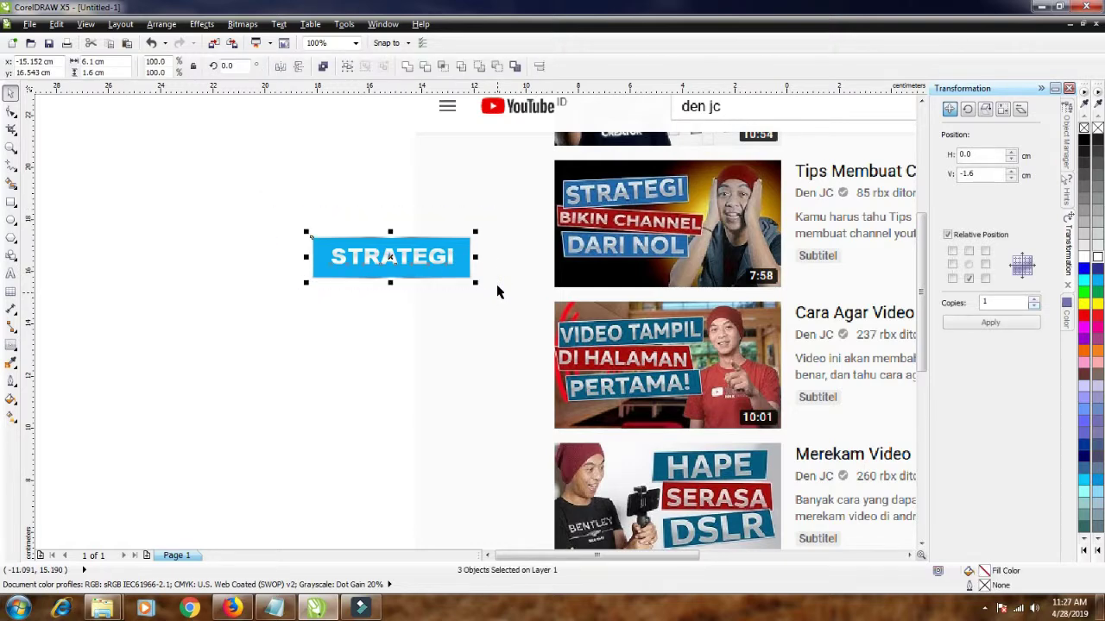
pyautogui.click(363, 124)
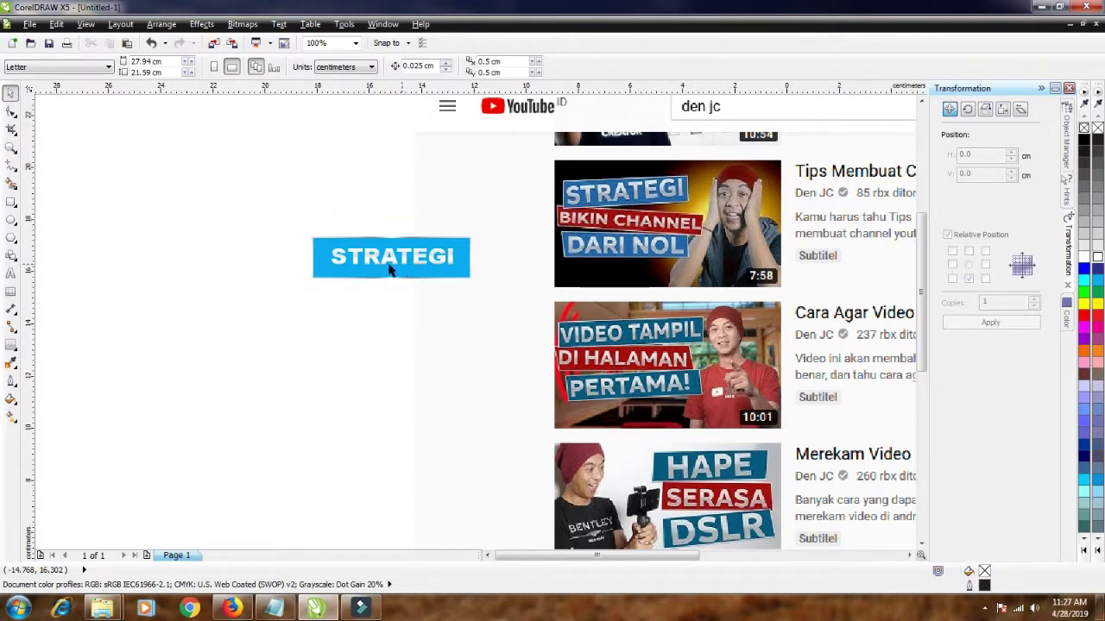
pyautogui.moveTo(284, 219); pyautogui.dragTo(495, 301)
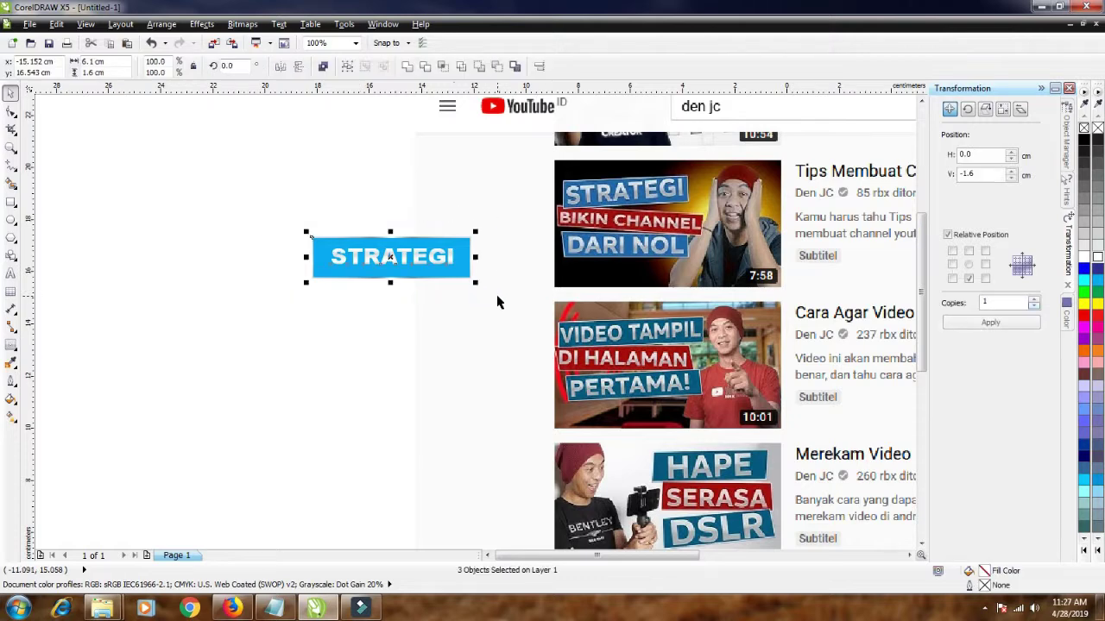
pyautogui.click(347, 67)
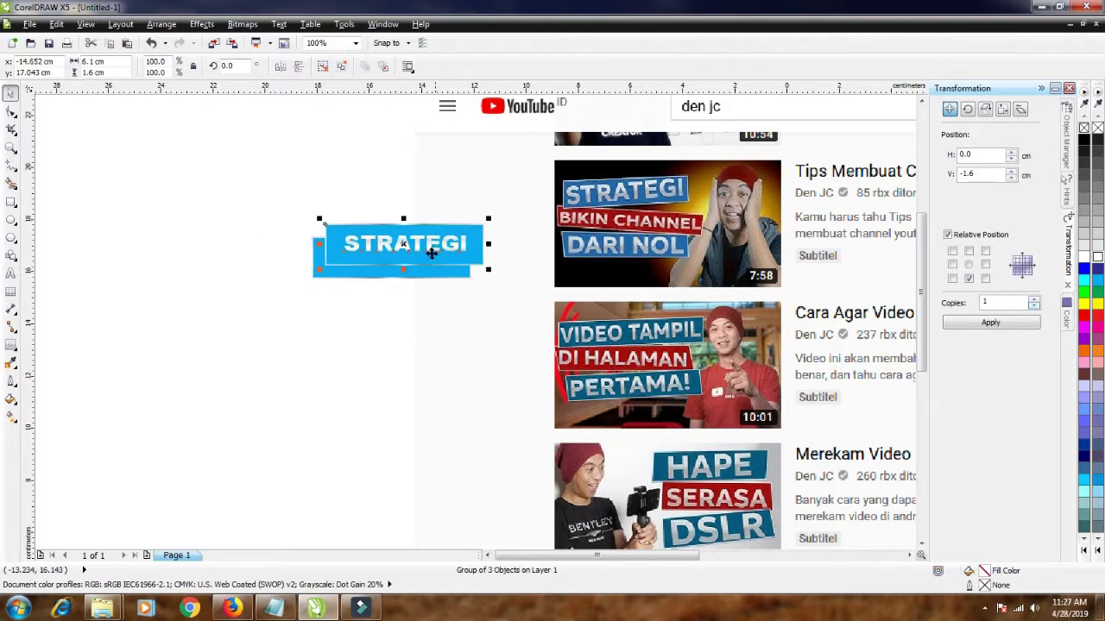
pyautogui.moveTo(432, 249); pyautogui.dragTo(429, 316)
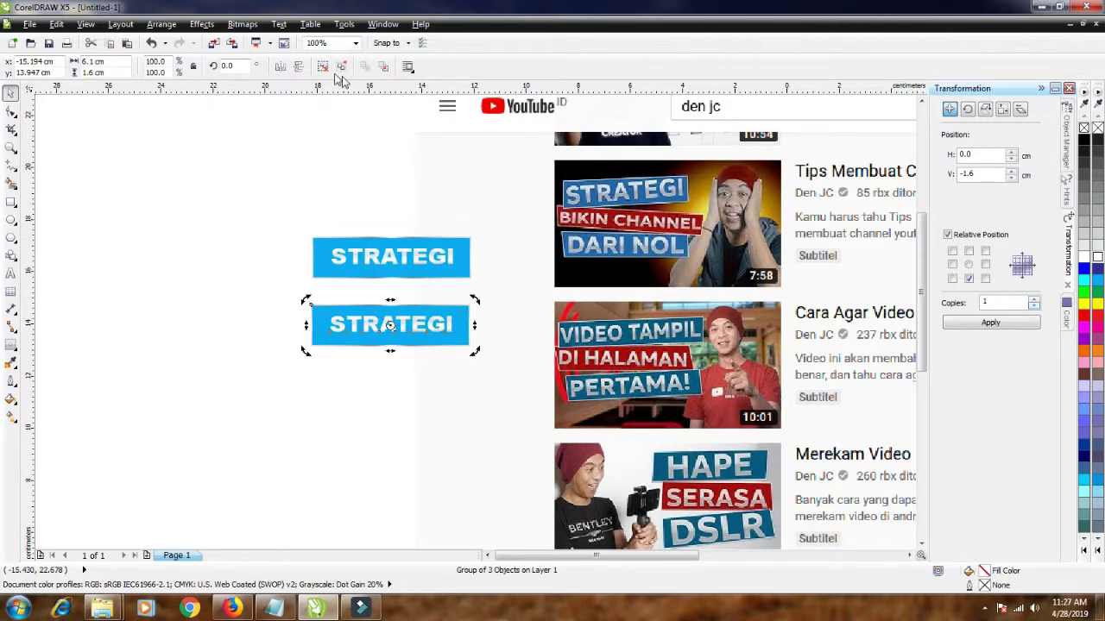
# - Ungroup the duplicated bar and change its text to "BIKIN CHANNEL"
pyautogui.click(414, 165)
pyautogui.keyDown('ctrl'); pyautogui.click(451, 322); pyautogui.keyUp('ctrl')
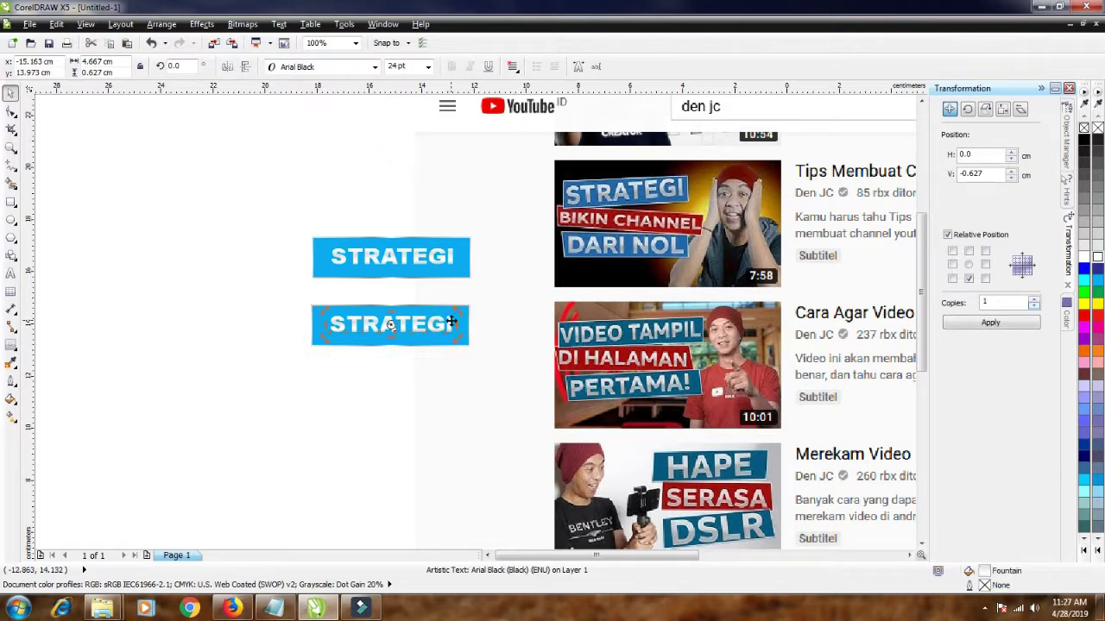
pyautogui.doubleClick(451, 322)
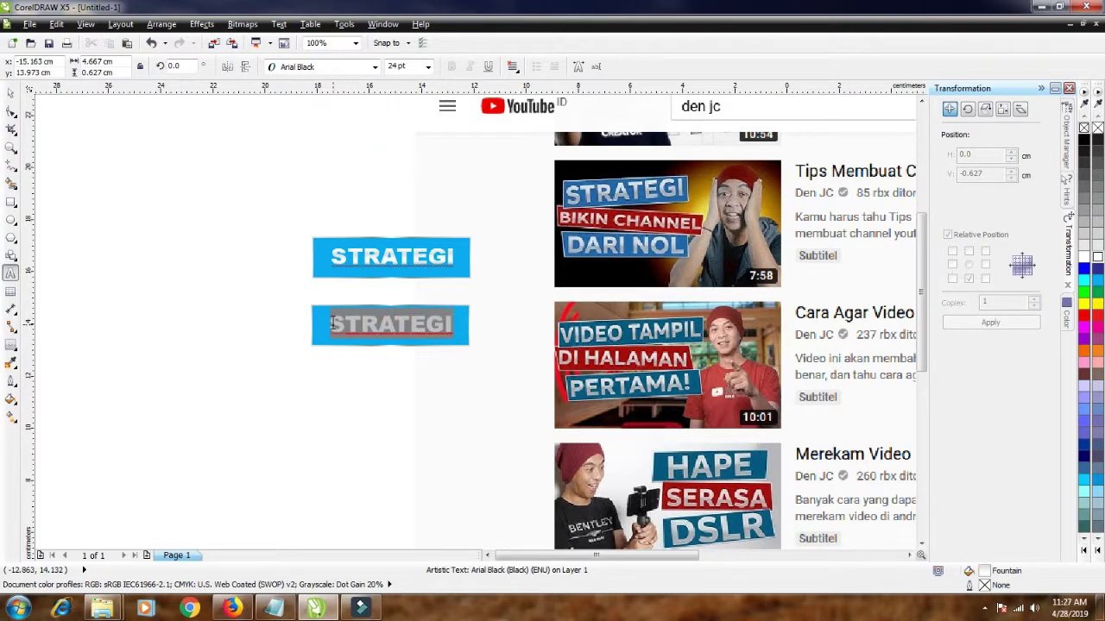
pyautogui.write('BIKIN')
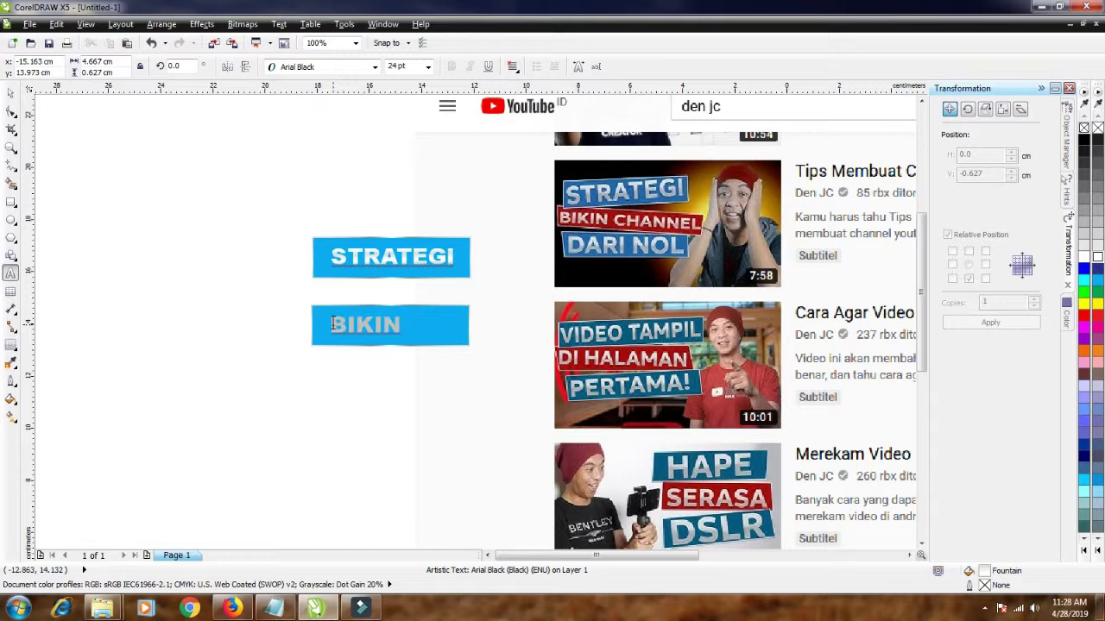
pyautogui.write(' CHANNEL')
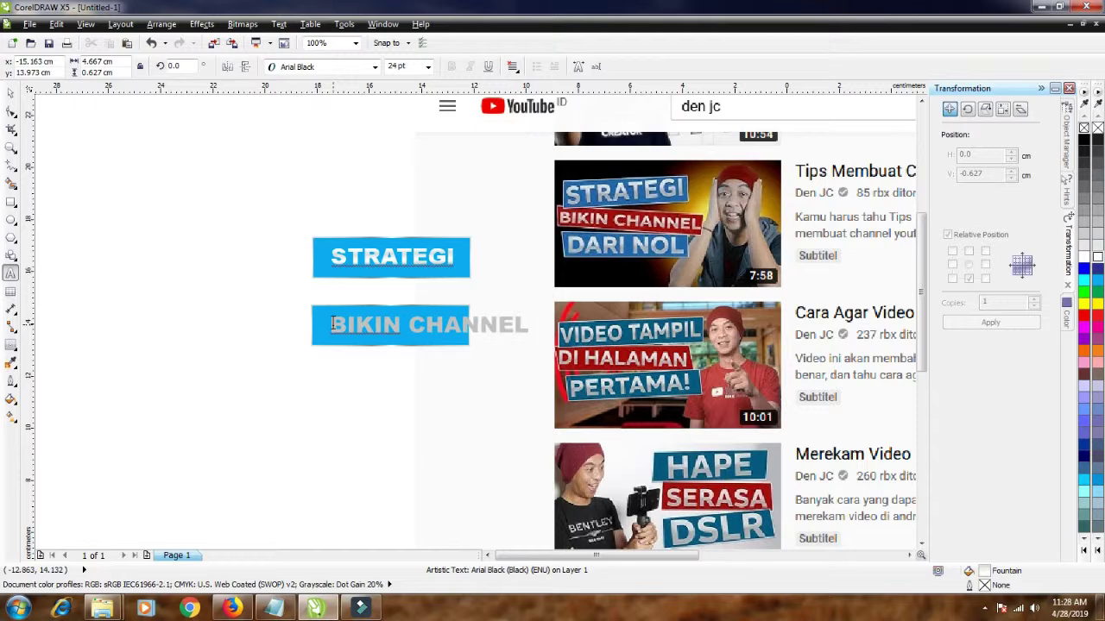
# - Widen the second bar's rectangle and frame symmetrically to about 8.4 cm and centre the "BIKIN CHANNEL" text on them
pyautogui.click(12, 93)
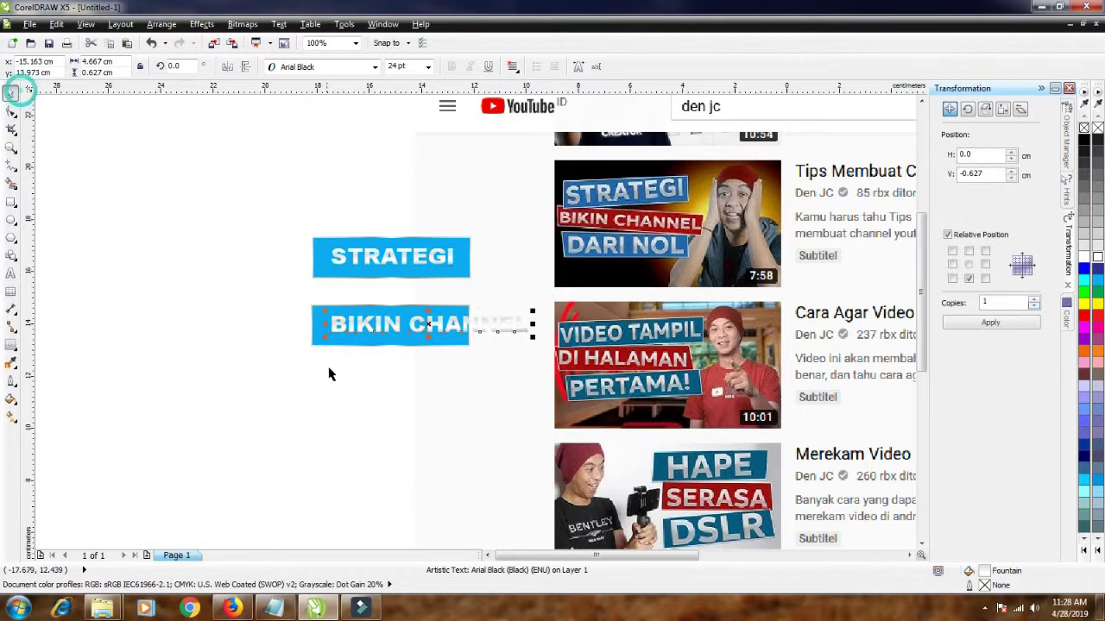
pyautogui.click(349, 339)
pyautogui.moveTo(488, 287); pyautogui.dragTo(316, 362)
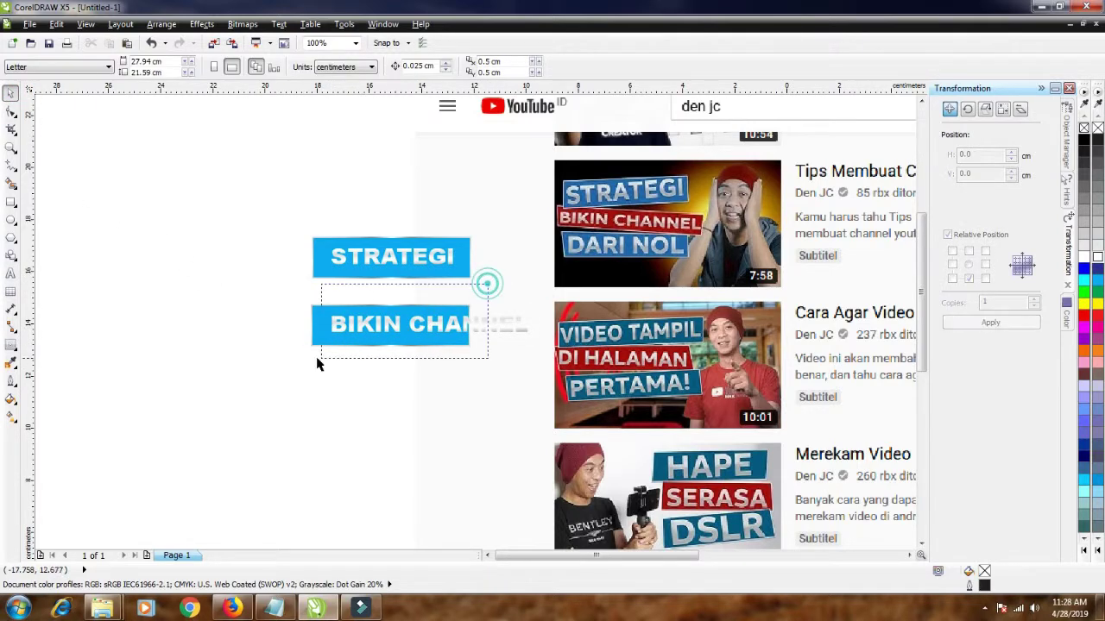
pyautogui.moveTo(474, 325); pyautogui.dragTo(509, 325)
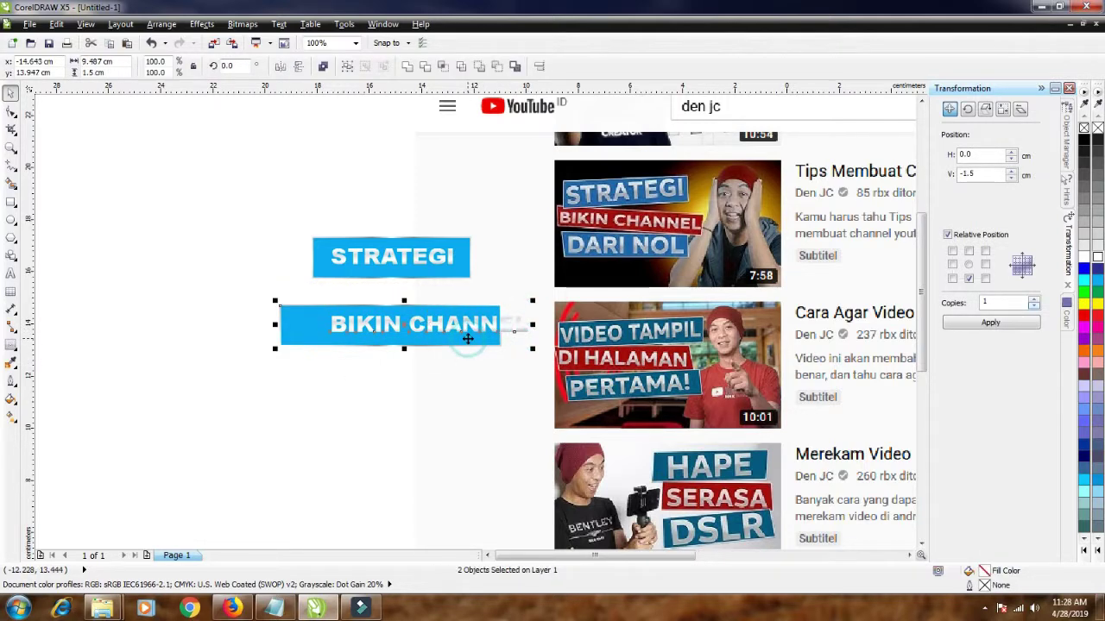
pyautogui.click(460, 406)
# - Fill the cyan rectangle behind "BIKIN CHANNEL" with red
pyautogui.click(490, 342)
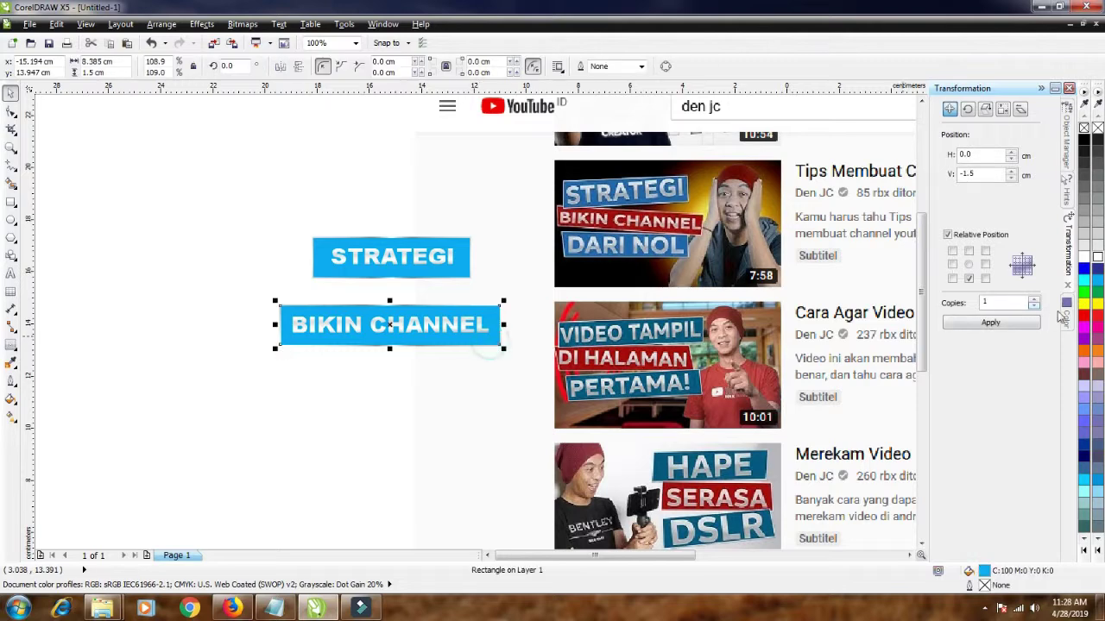
pyautogui.click(1097, 316)
pyautogui.click(409, 424)
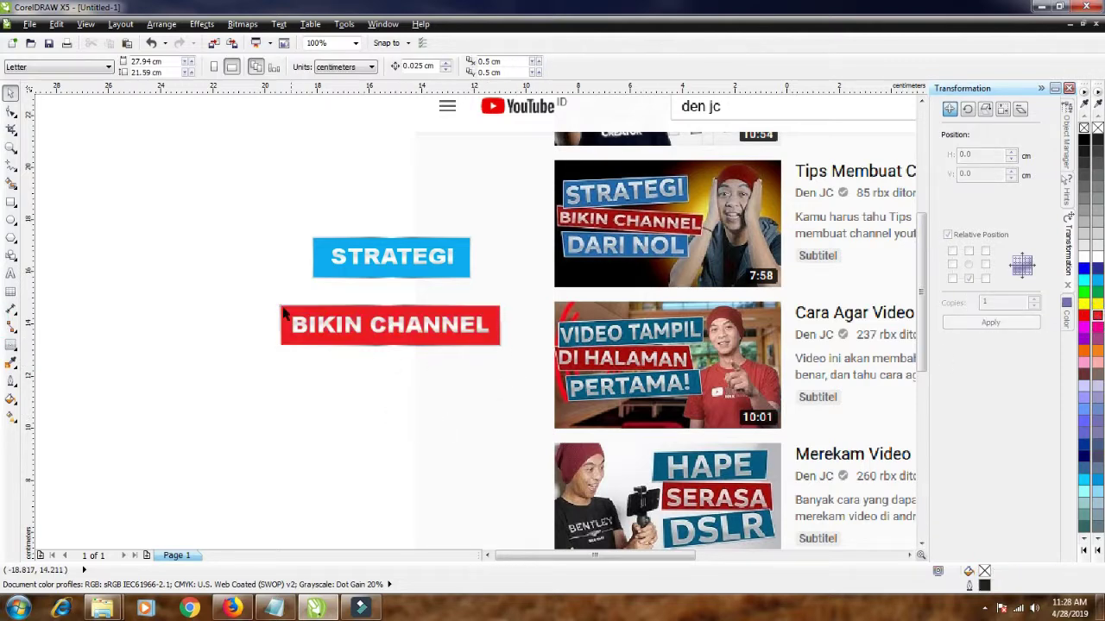
# - Duplicate the grouped "STRATEGI" bar and place the copy directly below the red "BIKIN CHANNEL" bar
pyautogui.click(330, 275)
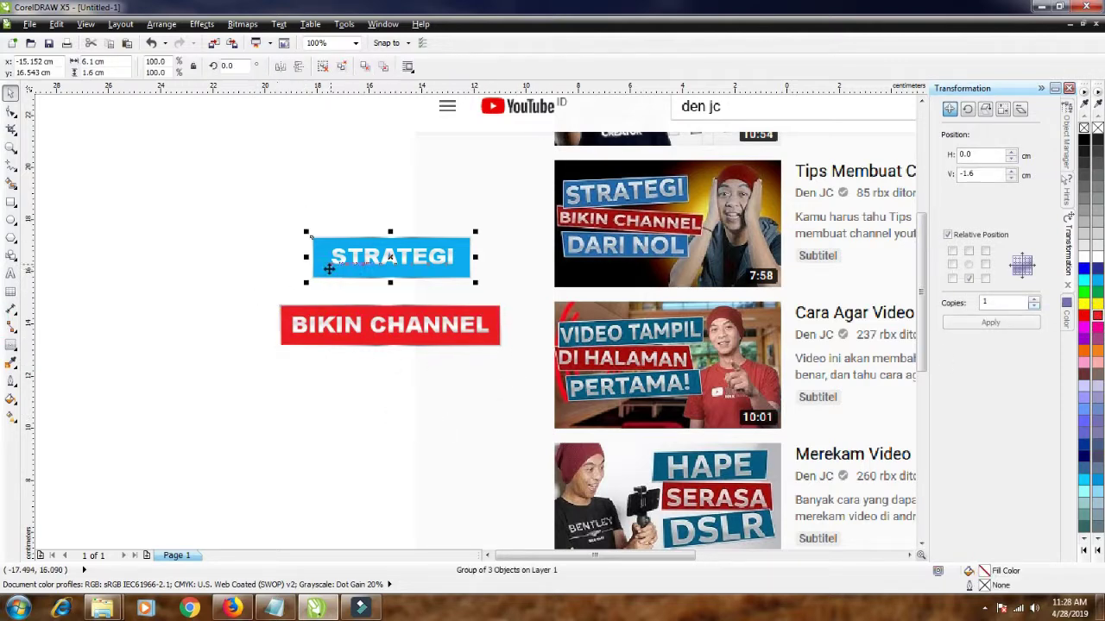
pyautogui.moveTo(271, 215); pyautogui.dragTo(489, 297)
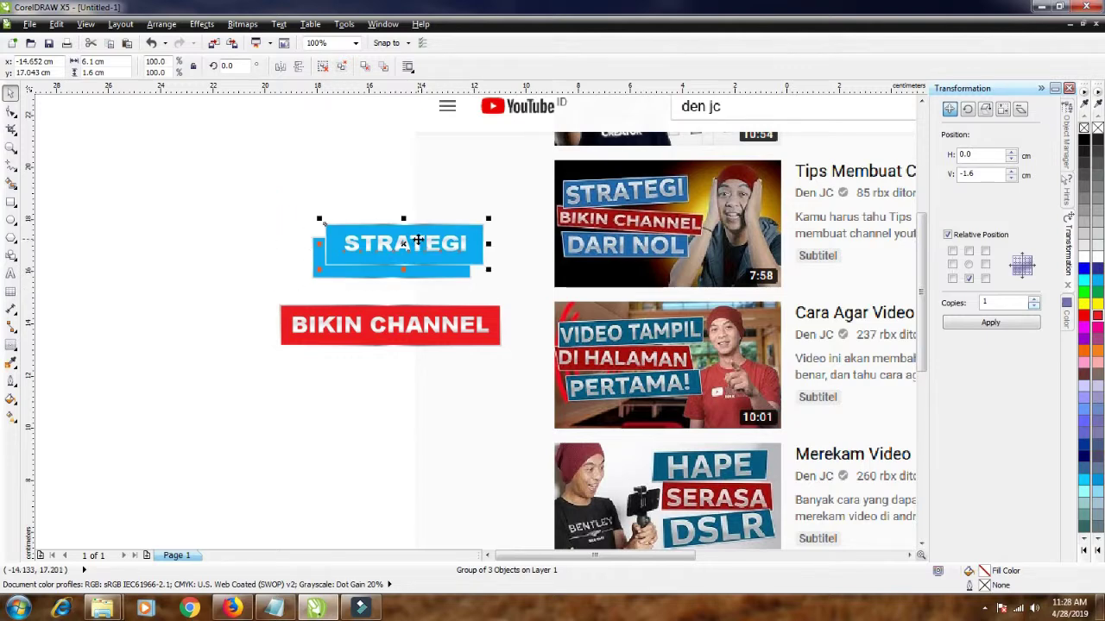
pyautogui.moveTo(394, 247); pyautogui.dragTo(394, 363)
pyautogui.click(442, 384)
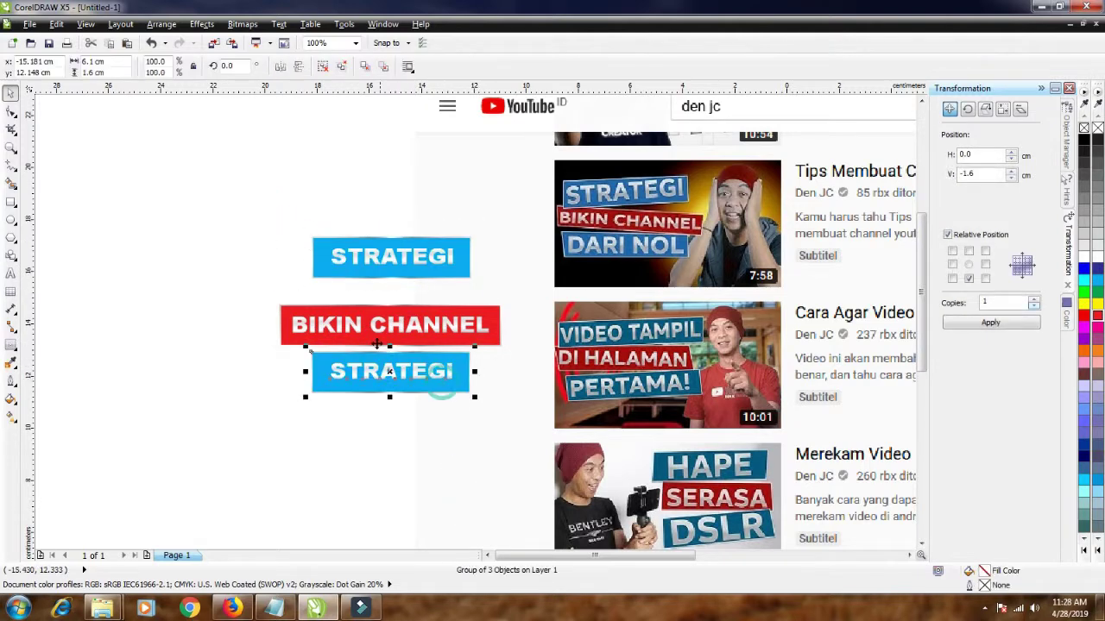
# - Ungroup the copied bar below the red one and change its text to "DARI NOL"
pyautogui.click(318, 155)
pyautogui.doubleClick(447, 372)
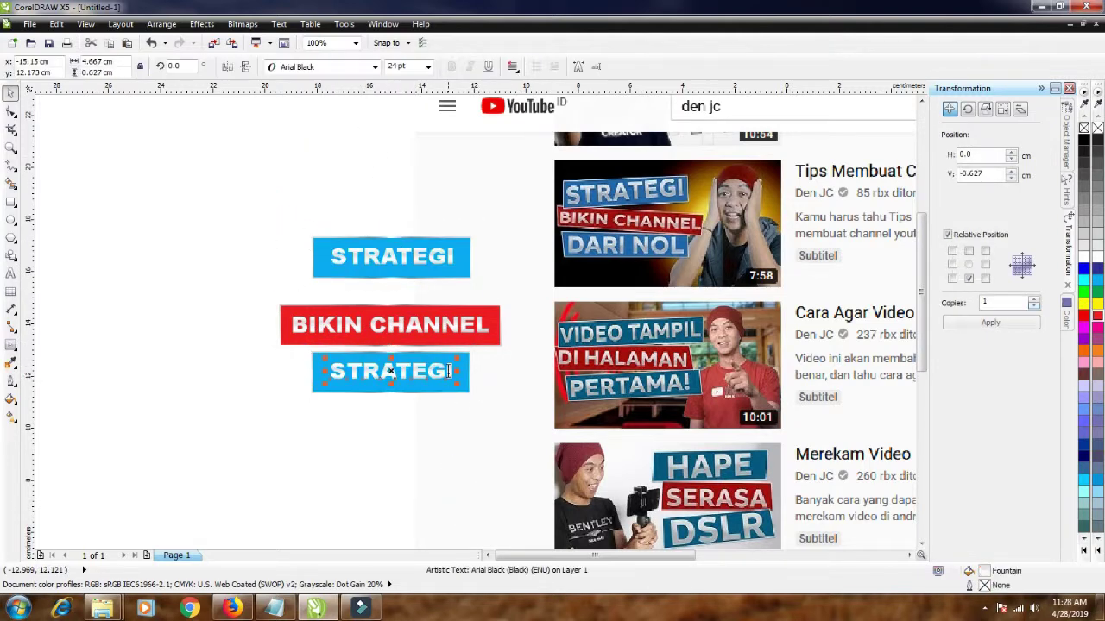
pyautogui.hotkey('ctrl', 'a')
pyautogui.moveTo(394, 372); pyautogui.dragTo(315, 373)
pyautogui.write('DA')
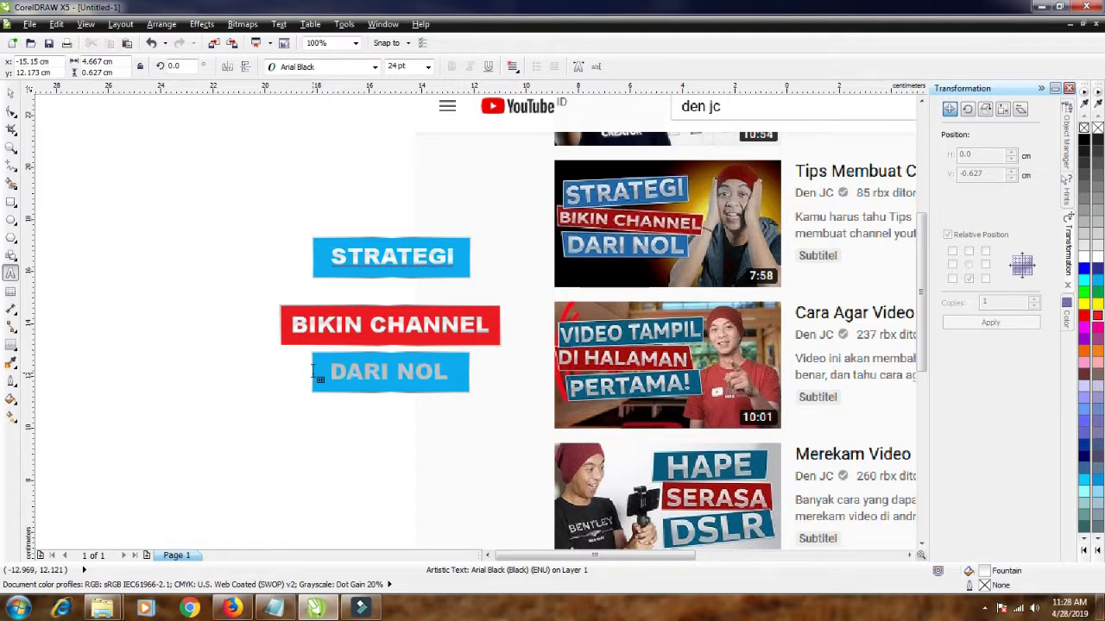
pyautogui.click(16, 92)
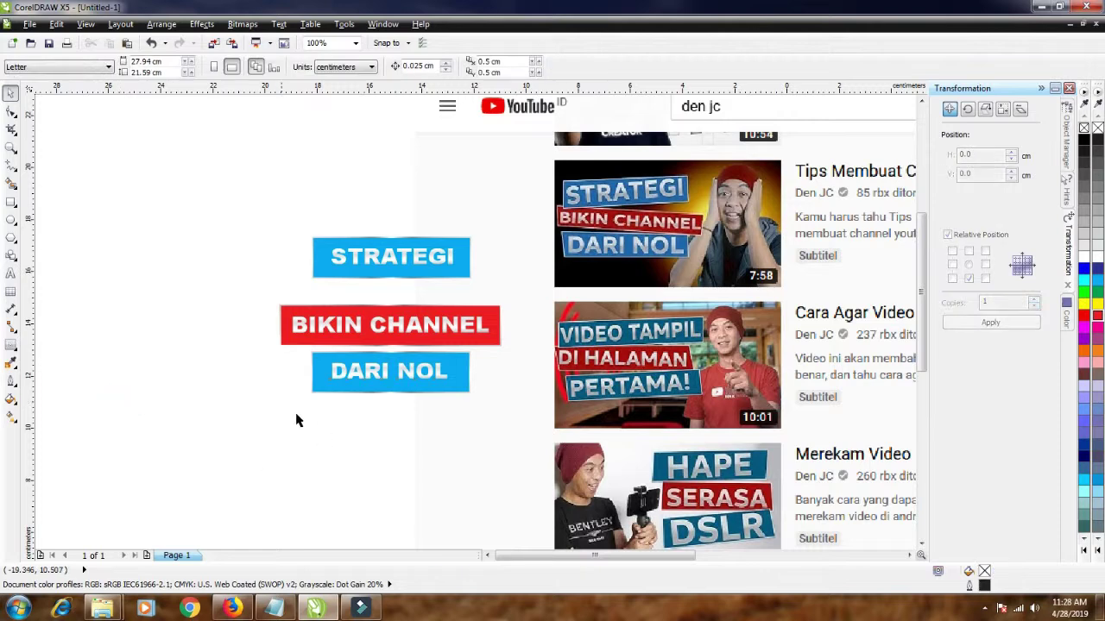
# - Group the "DARI NOL" bar's text, rectangle and frame, and likewise group the parts of the red "BIKIN CHANNEL" bar
pyautogui.moveTo(283, 412); pyautogui.dragTo(490, 335)
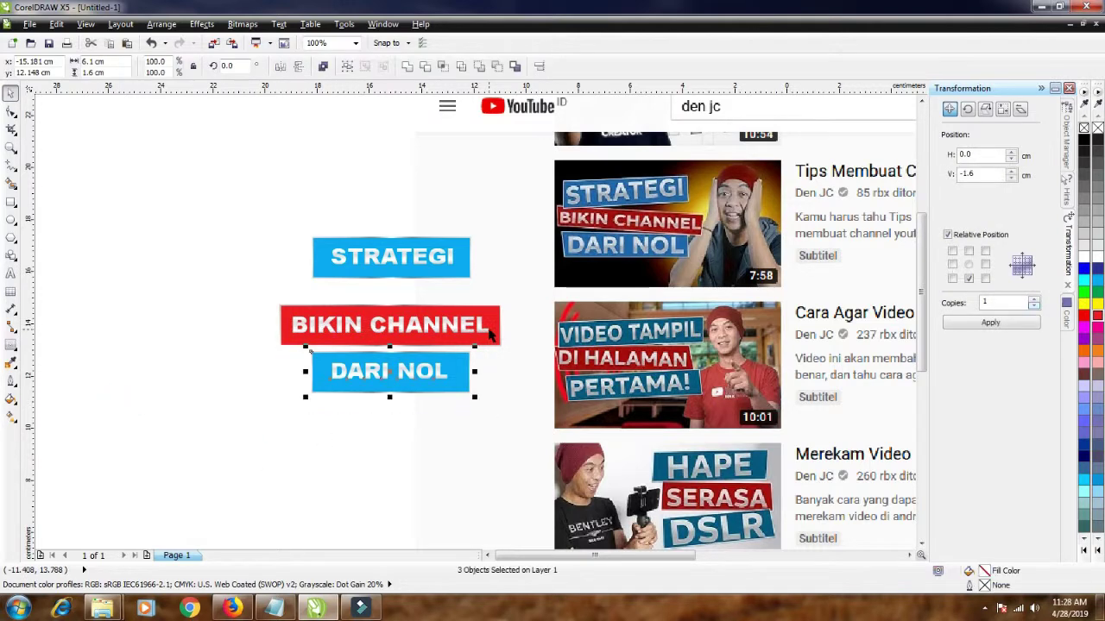
pyautogui.click(354, 69)
pyautogui.moveTo(245, 295); pyautogui.dragTo(528, 371)
pyautogui.click(345, 67)
pyautogui.click(466, 419)
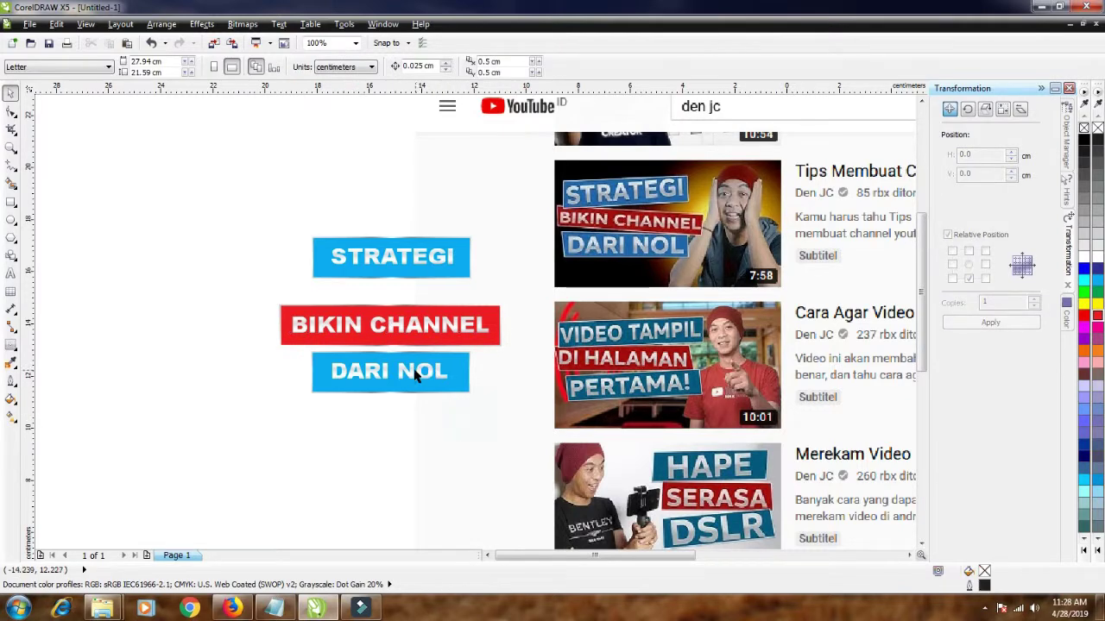
# - Rotate the grouped "STRATEGI" bar about 5° clockwise
pyautogui.click(394, 280)
pyautogui.scroll(2, 415, 268)
pyautogui.moveTo(444, 259); pyautogui.dragTo(464, 298)
pyautogui.moveTo(580, 197); pyautogui.dragTo(591, 232)
pyautogui.click(670, 246)
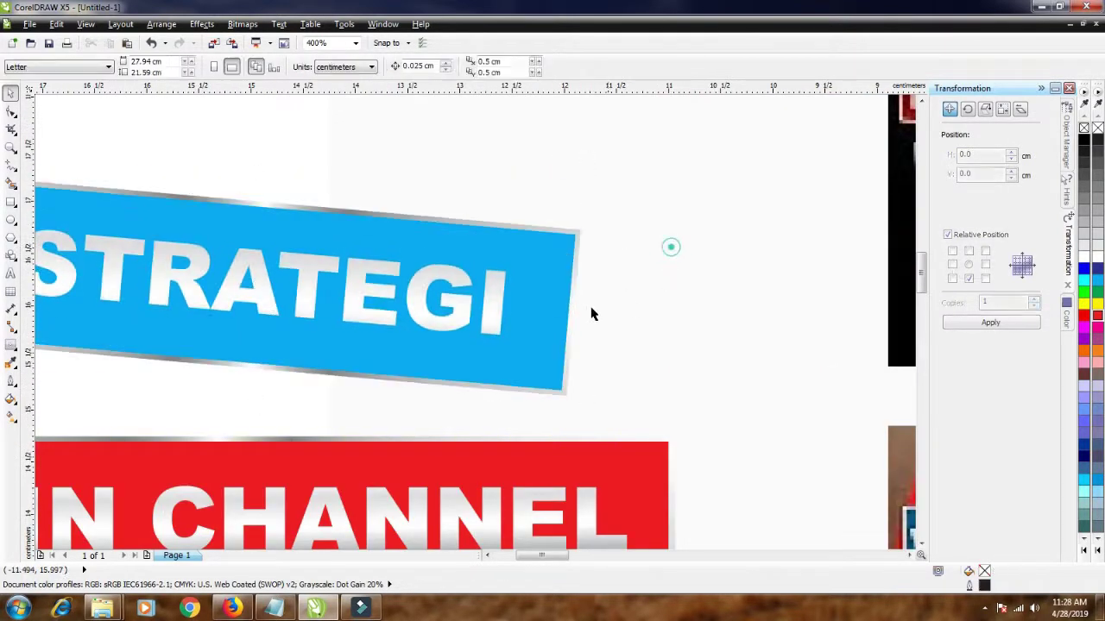
pyautogui.press('F8')
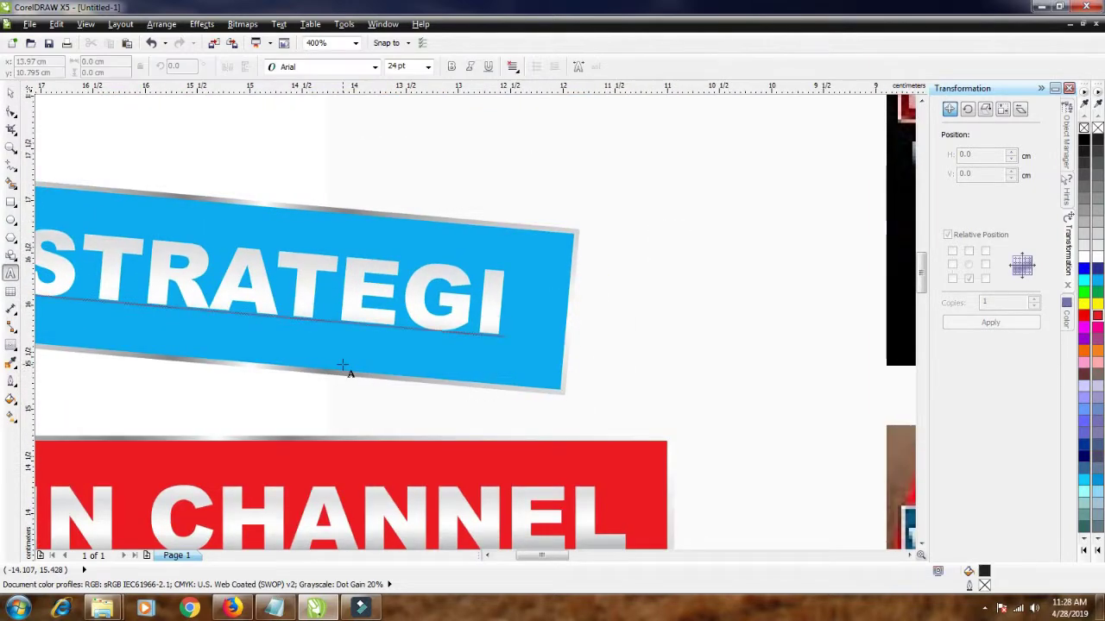
pyautogui.click(343, 372)
pyautogui.press('h')
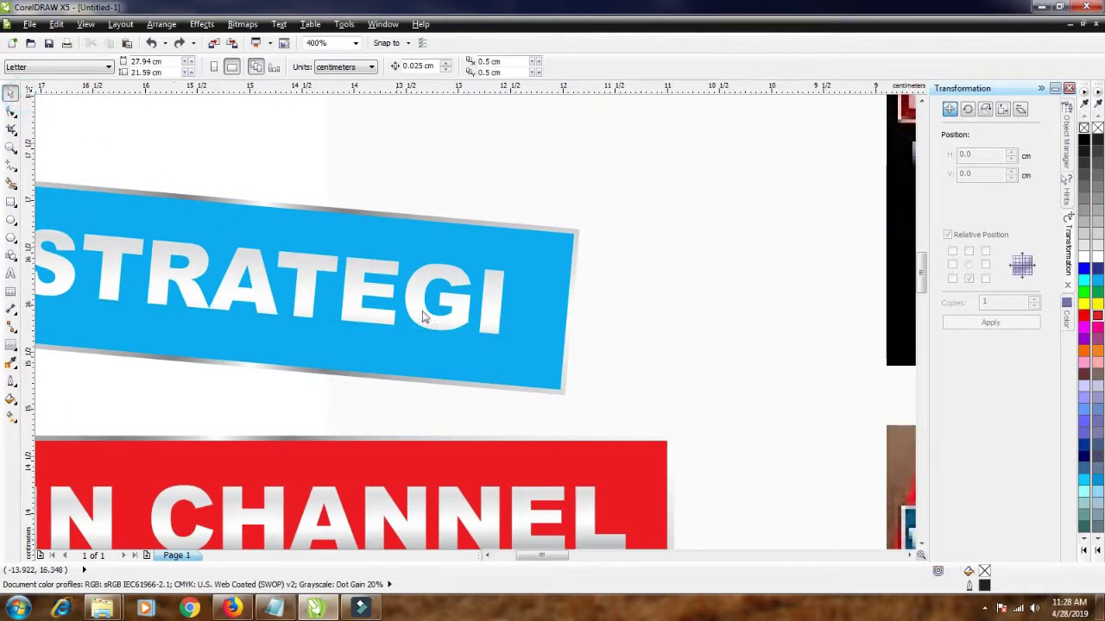
# - Tilt the red "BIKIN CHANNEL" bar slightly counterclockwise, opposite to the "STRATEGI" bar
pyautogui.moveTo(434, 354); pyautogui.dragTo(567, 290)
pyautogui.hscroll(-2, 565, 292)
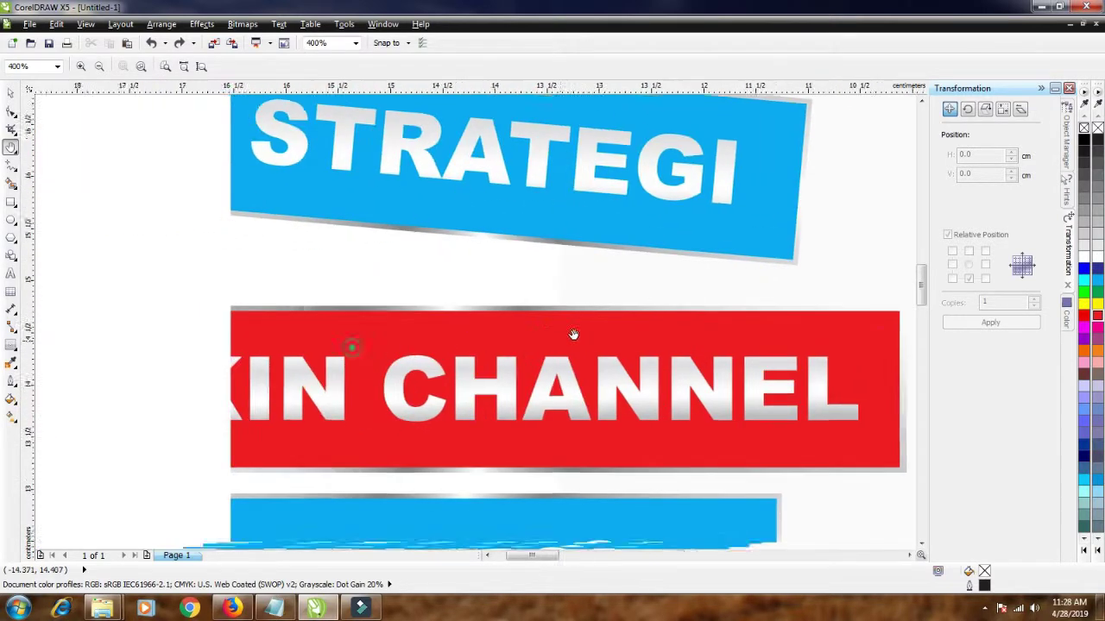
pyautogui.scroll(2, 572, 333)
pyautogui.scroll(-2, 562, 328)
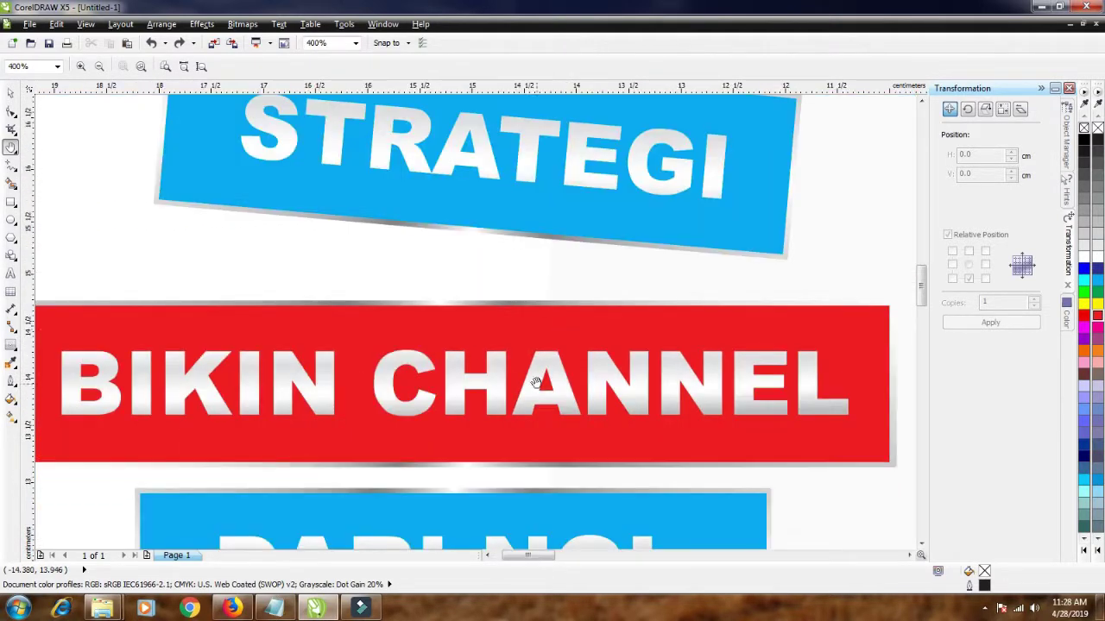
pyautogui.moveTo(535, 382); pyautogui.dragTo(528, 260)
pyautogui.press('space')
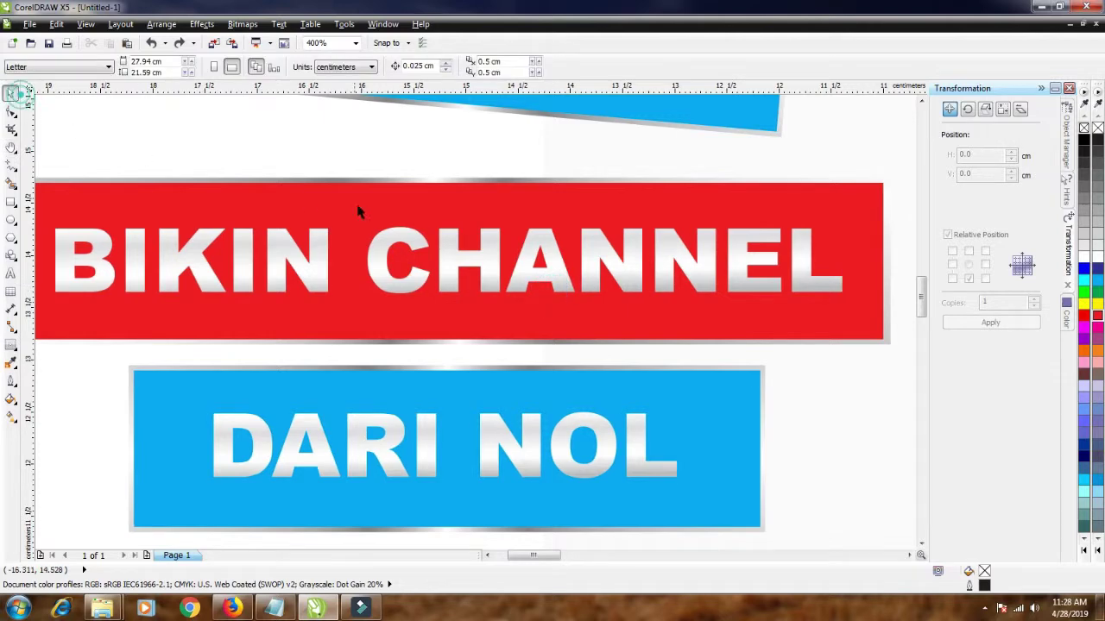
pyautogui.doubleClick(359, 211)
pyautogui.moveTo(893, 330); pyautogui.dragTo(832, 400)
# - Rotate the grouped "DARI NOL" bar about 3.8° clockwise
pyautogui.click(725, 419)
pyautogui.click(723, 417)
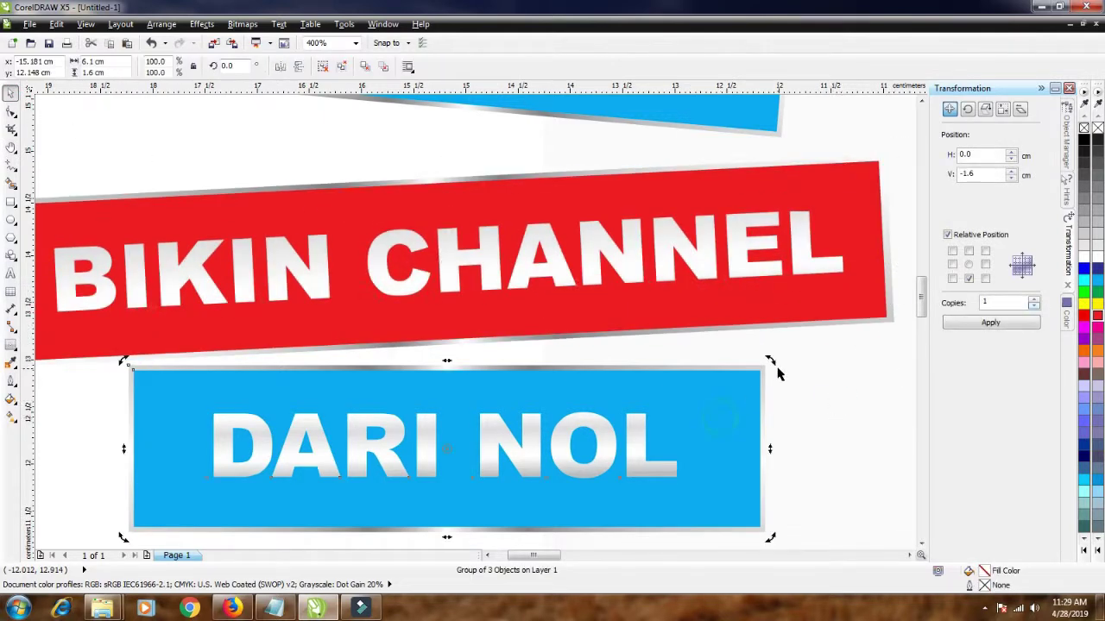
pyautogui.moveTo(776, 369); pyautogui.dragTo(884, 382)
pyautogui.click(881, 383)
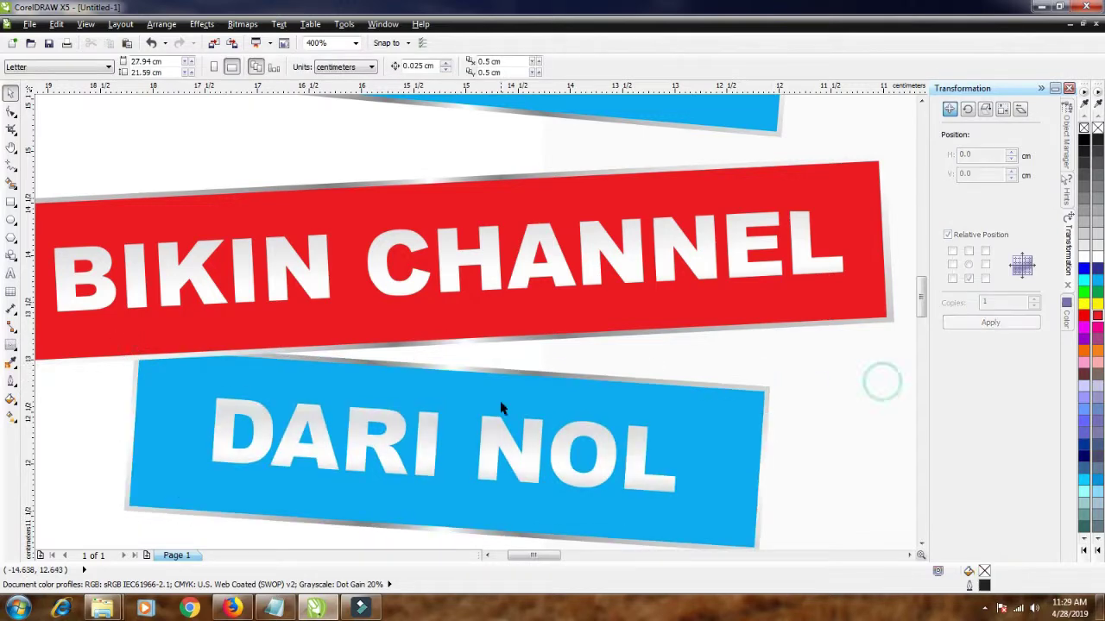
# - Move the tilted "STRATEGI" bar straight down until it sits just above the red "BIKIN CHANNEL" bar
pyautogui.click(501, 406)
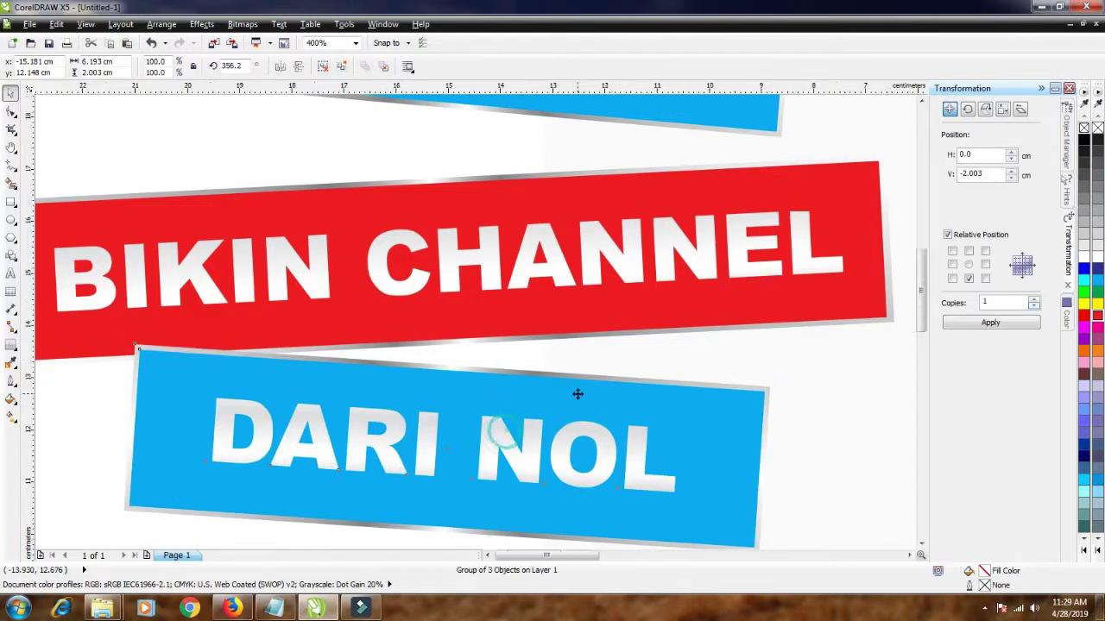
pyautogui.scroll(-2, 576, 394)
pyautogui.click(540, 327)
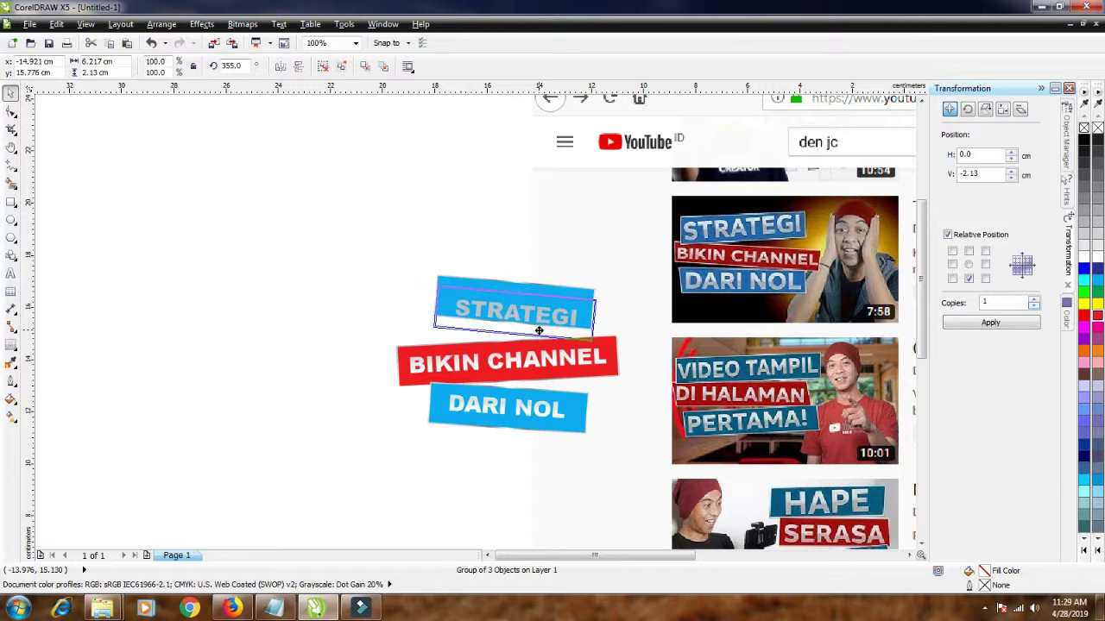
pyautogui.click(636, 389)
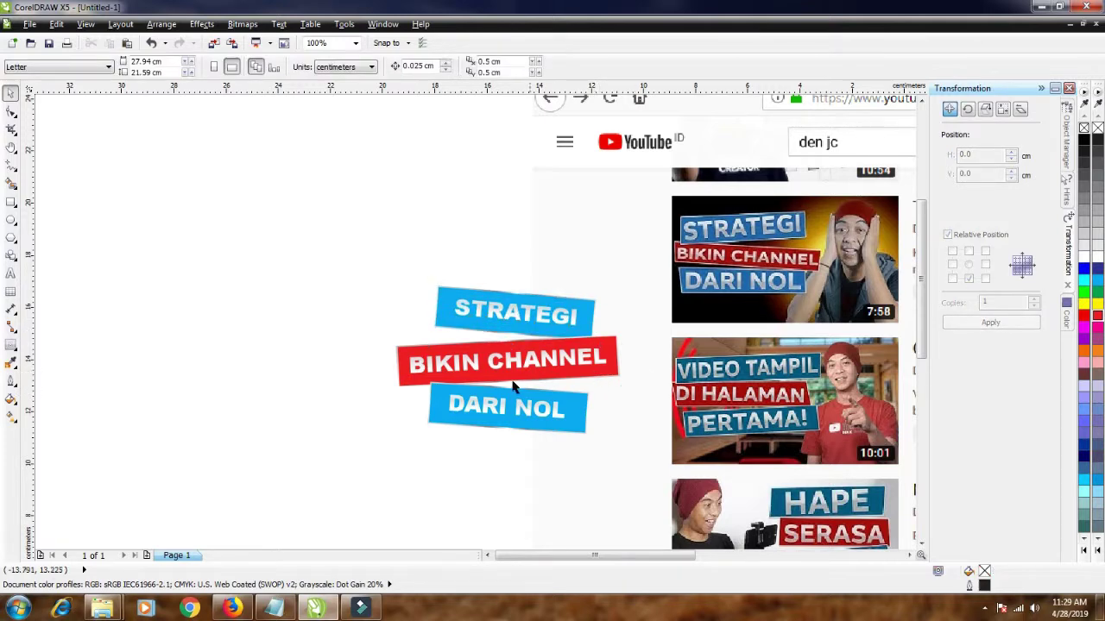